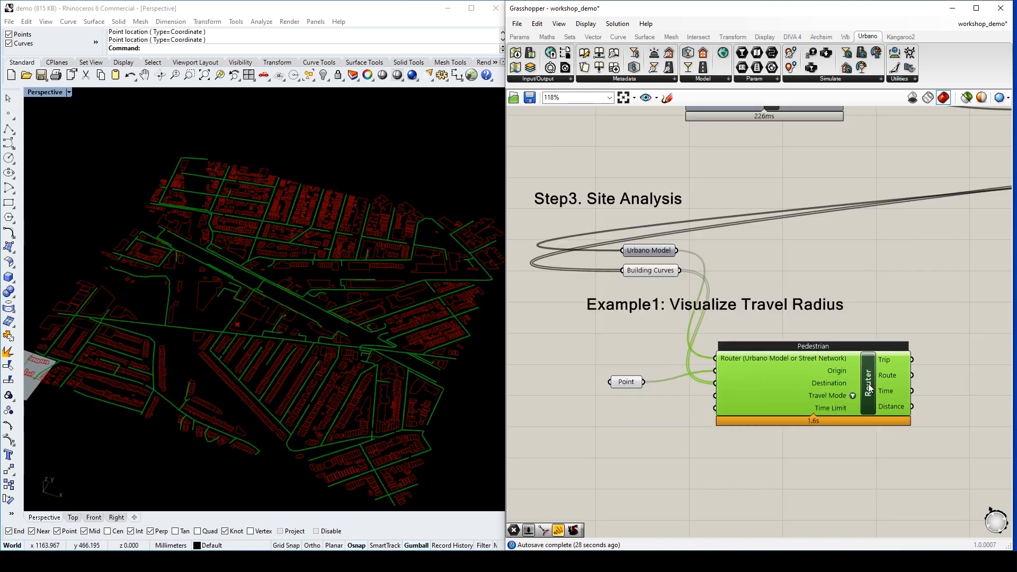
- Set the number slider feeding the Smaller Than comparison to 8.1 to widen the travel-time radius
drag(874, 402, 864, 399)
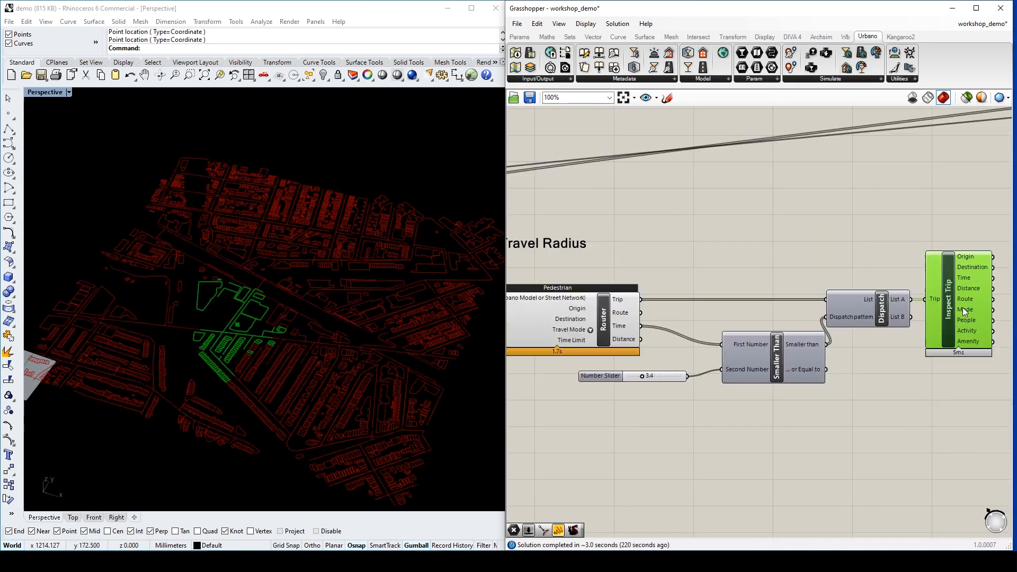
mouse_move(962, 308)
scroll(592, 341, up, 5)
drag(745, 408, 799, 408)
right_drag(675, 292, 735, 313)
scroll(639, 272, up, 1)
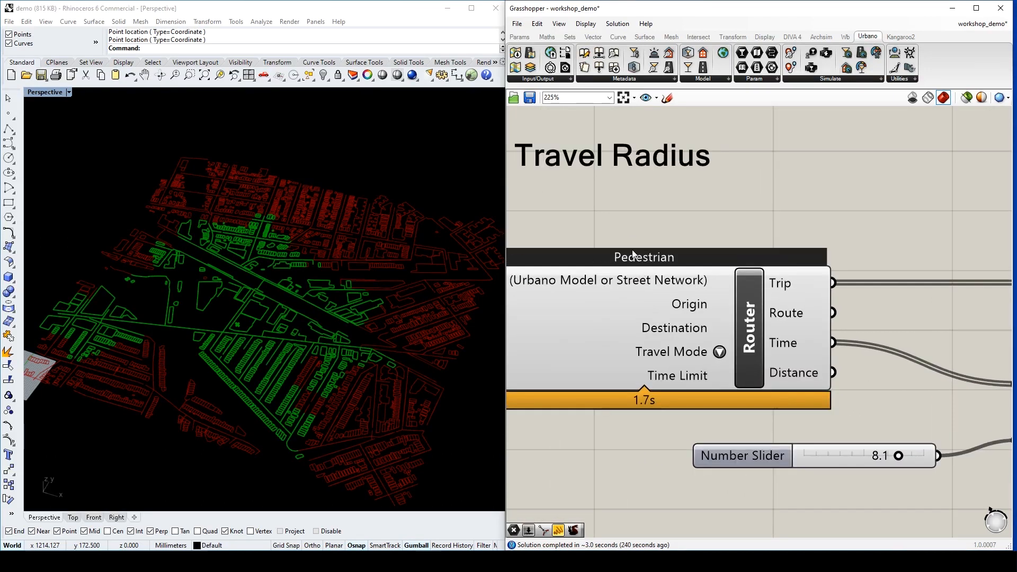
- Add Bike to the Router's travel modes and lower the time-threshold number slider to about 1
click(697, 353)
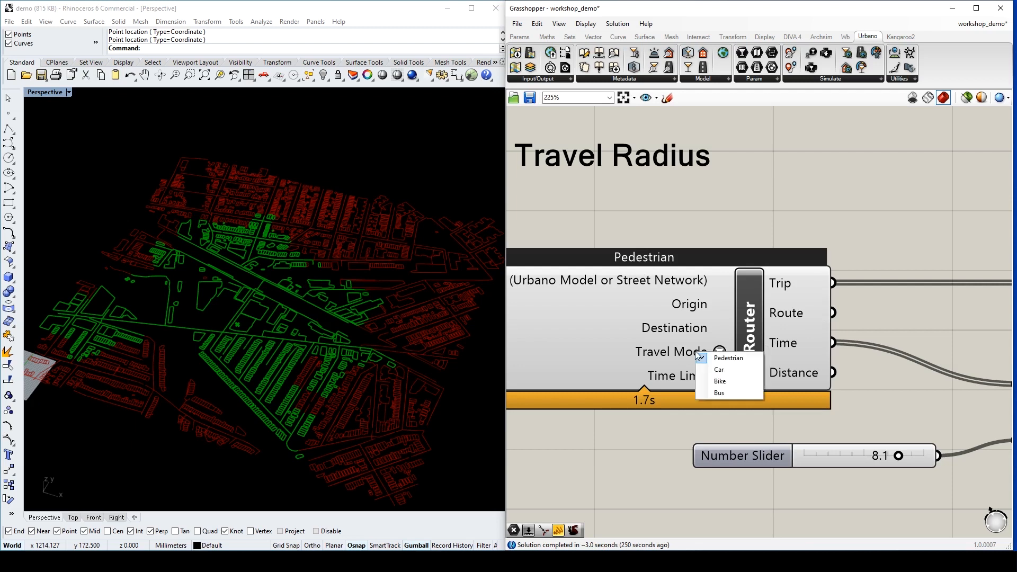
click(730, 381)
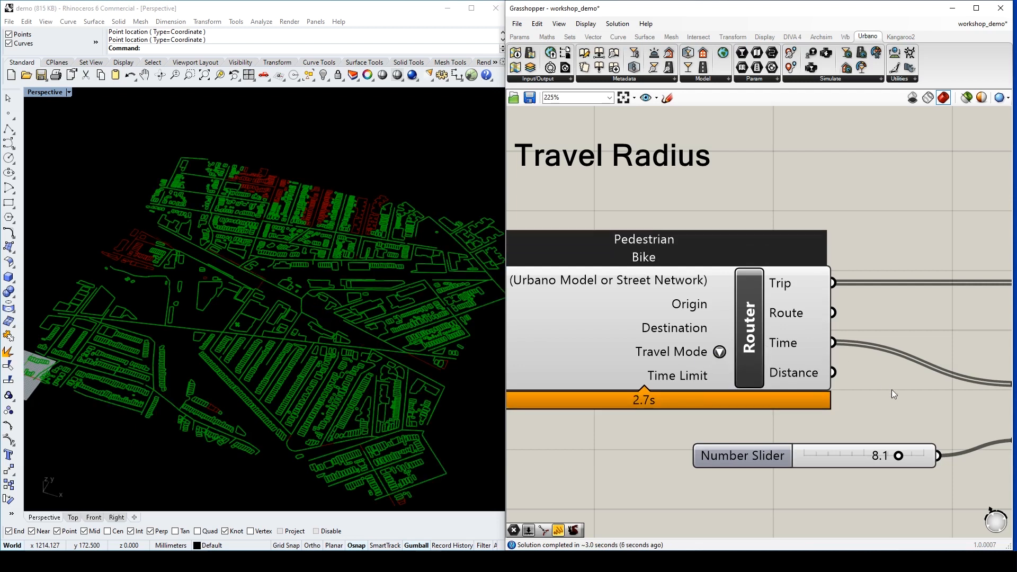
scroll(777, 403, down, 3)
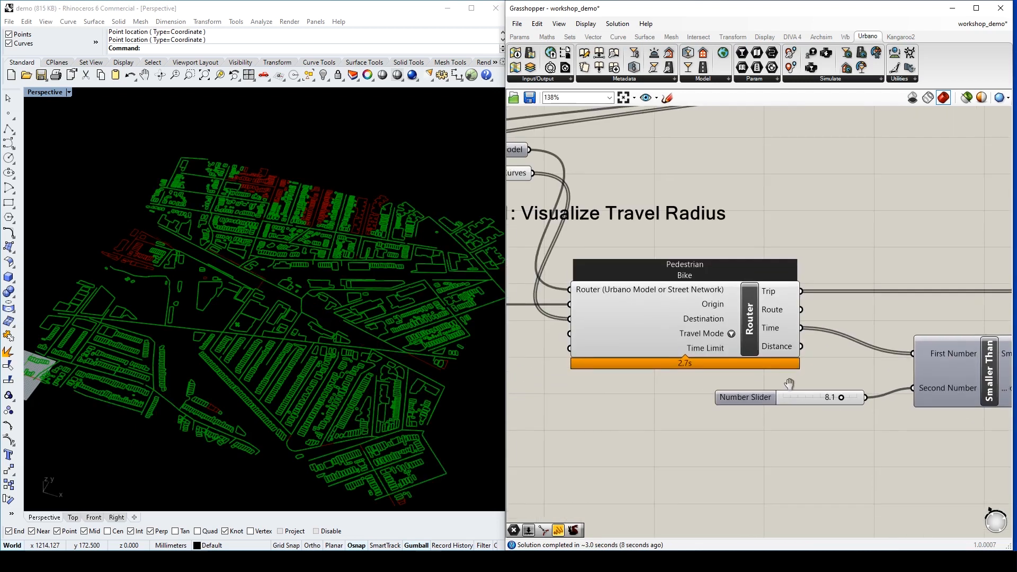
scroll(792, 376, up, 2)
drag(814, 401, 760, 399)
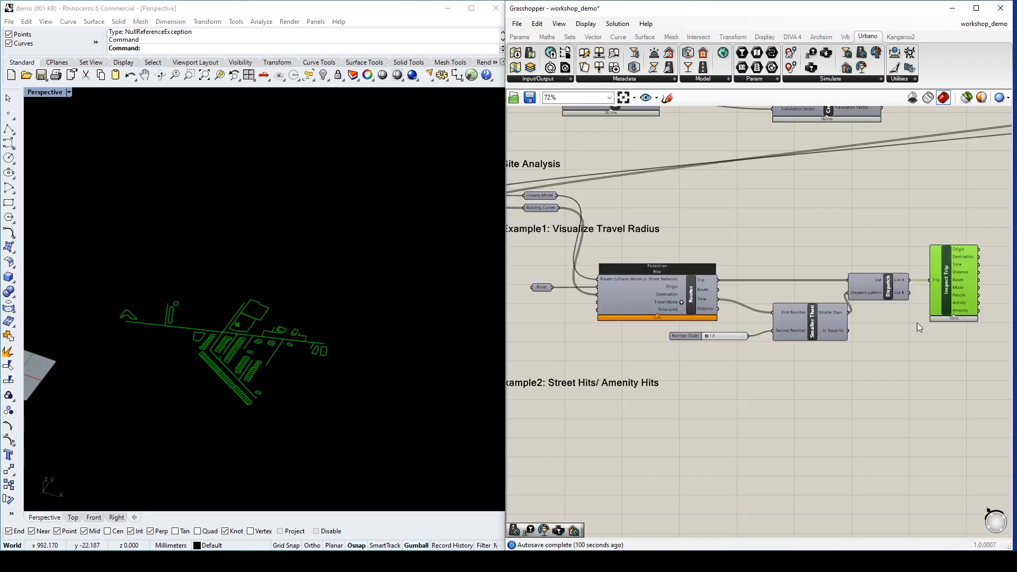
- Set the time-threshold number slider to 2.3 and hide the preview of the Inspect Trip component
right_drag(812, 338, 837, 335)
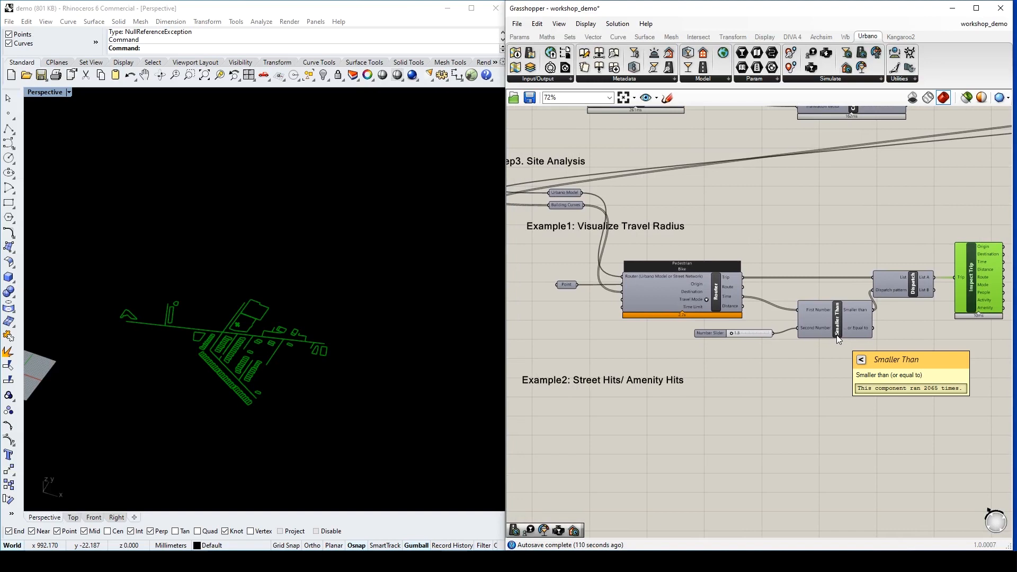
right_drag(813, 346, 801, 353)
drag(723, 342, 723, 341)
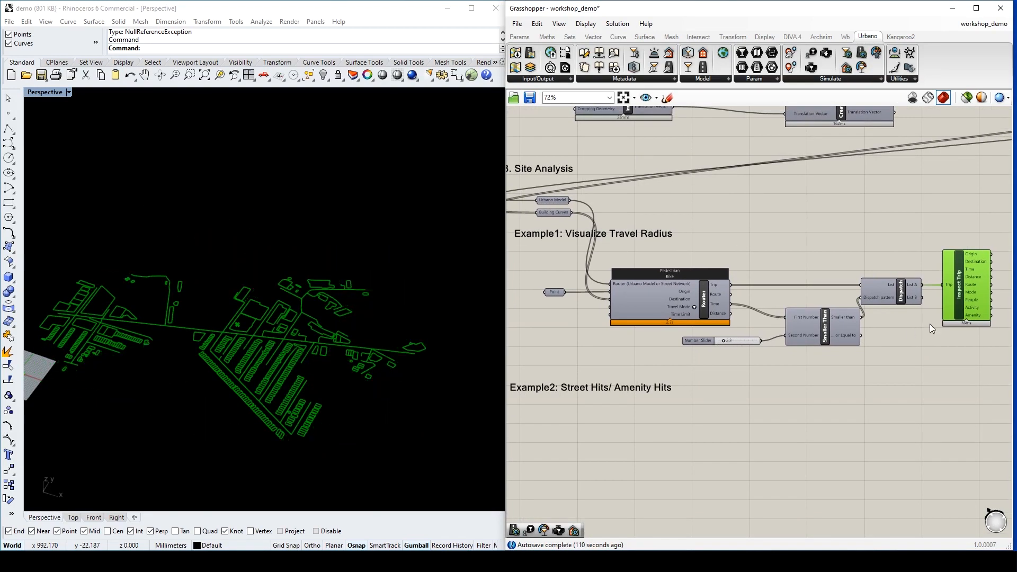
middle_click(953, 311)
click(997, 307)
- Place an Activity Demand Profile / Persona component and an ADP Trip Engine component beneath the Example2 heading
right_drag(681, 386, 773, 291)
scroll(649, 293, up, 1)
right_drag(677, 335, 639, 297)
scroll(644, 256, up, 2)
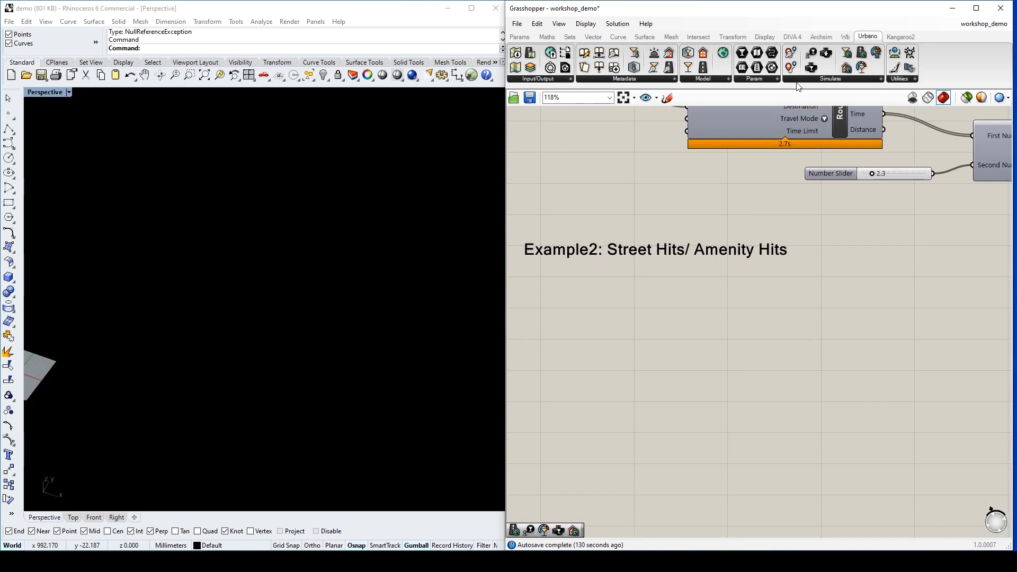
drag(810, 53, 655, 437)
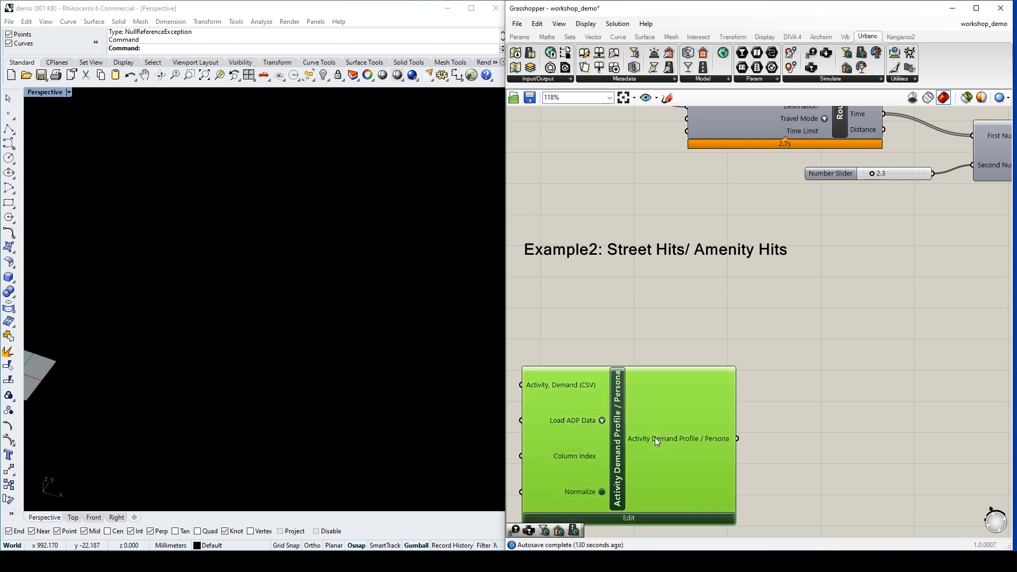
click(794, 394)
drag(811, 68, 926, 373)
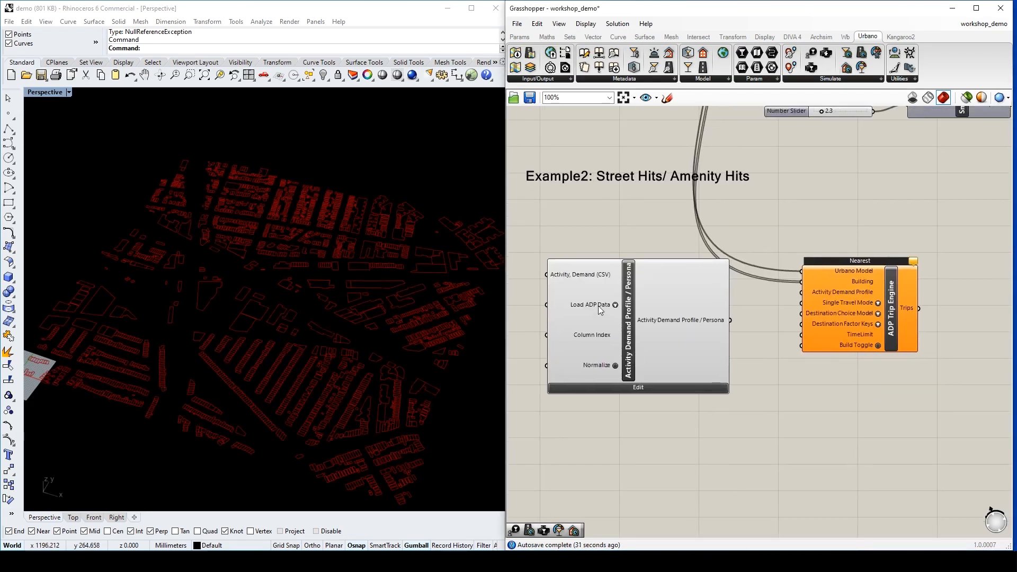
- Review the Load ADP Data presets and the activity weights in the ADP Editor, leaving the profile unedited
click(615, 305)
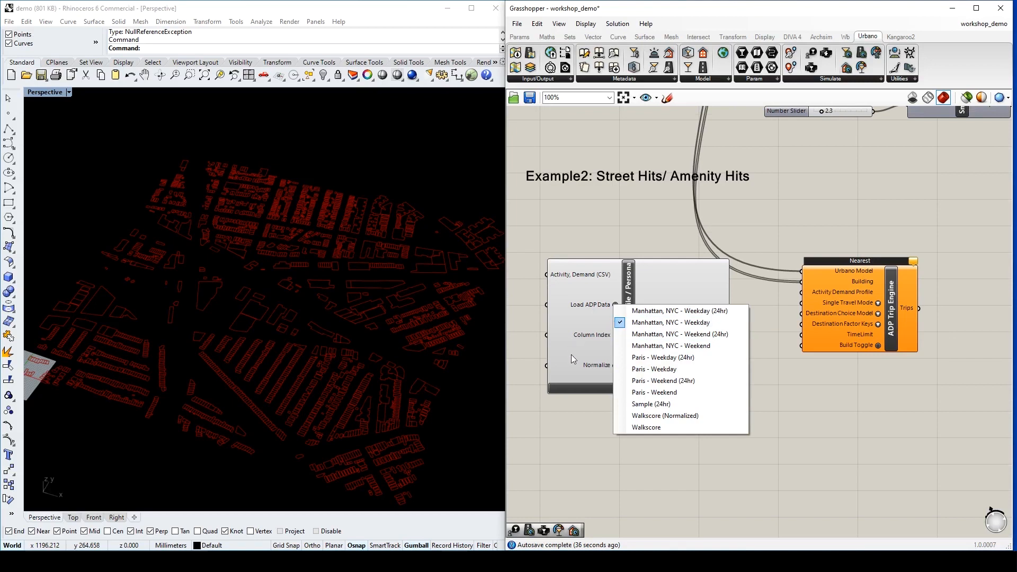
click(576, 376)
click(644, 388)
scroll(273, 291, down, 3)
scroll(276, 332, up, 3)
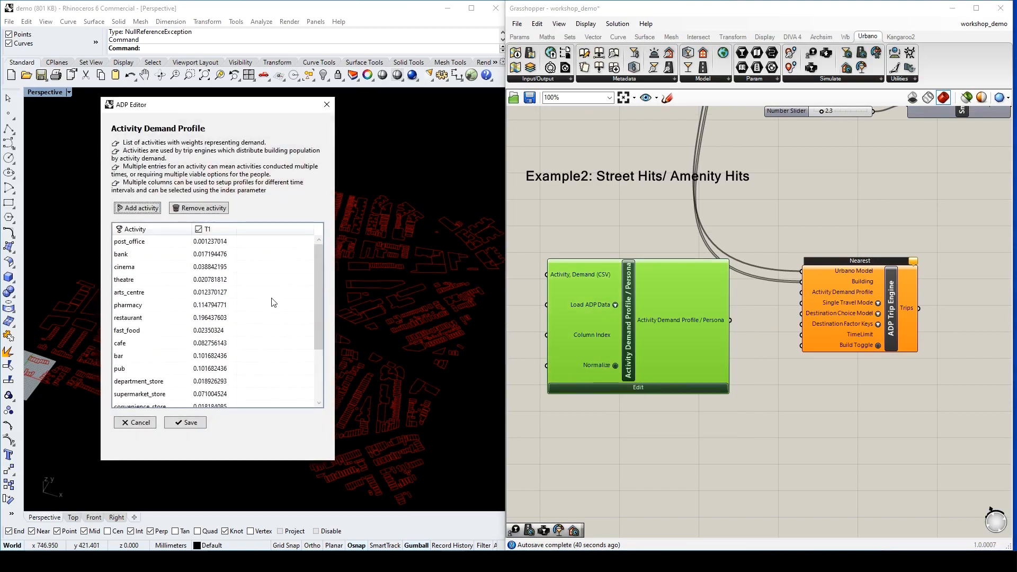
click(326, 104)
- Connect the Activity Demand Profile output to the ADP Trip Engine's matching input and turn on its Build Toggle
drag(756, 306, 804, 292)
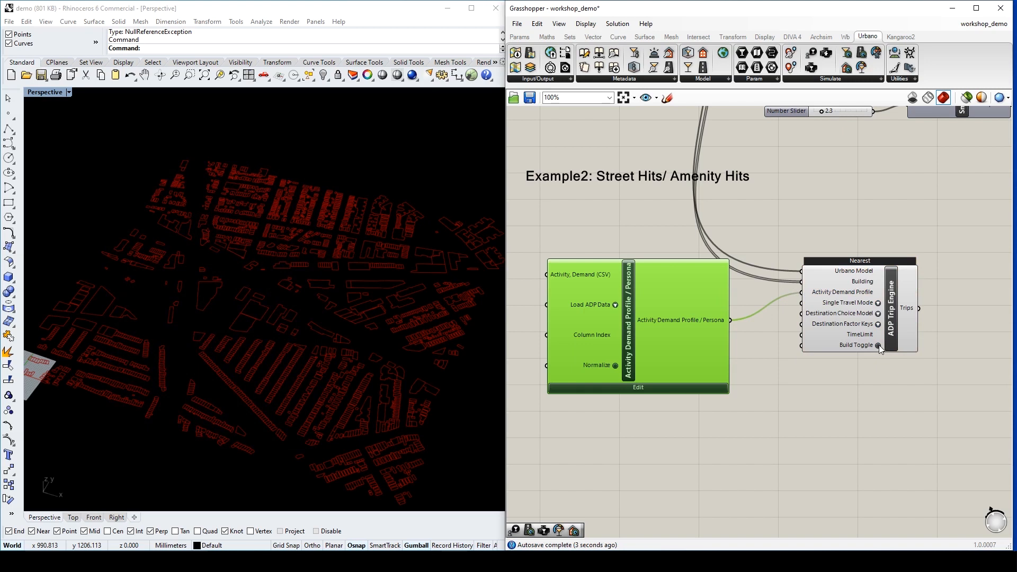
scroll(947, 311, up, 3)
right_drag(947, 312, 763, 347)
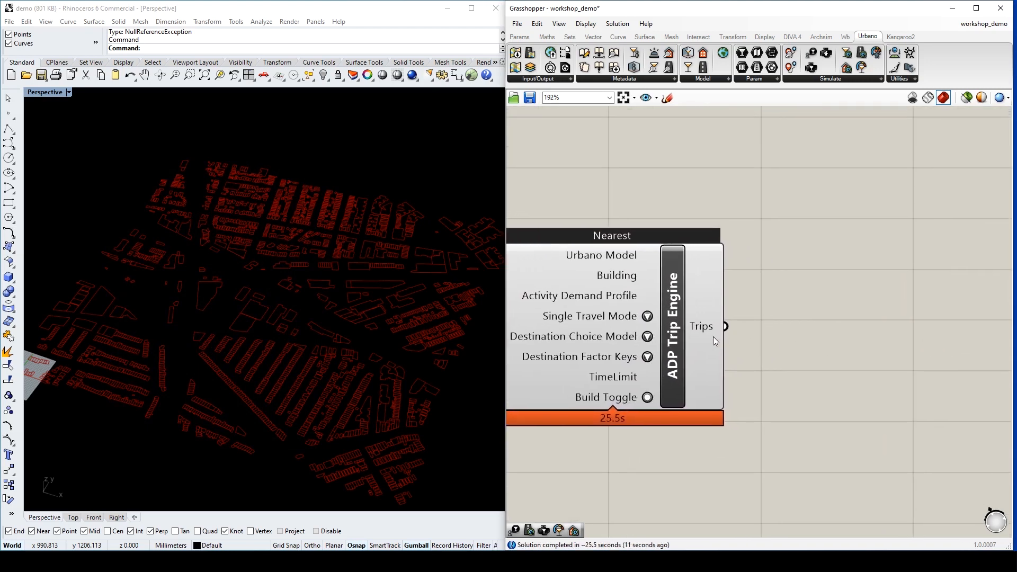
- Reposition the ADP Trip Engine slightly and add a Street Hits component fed by the Urbano Model and the engine's Trips
drag(706, 329, 731, 325)
mouse_move(731, 325)
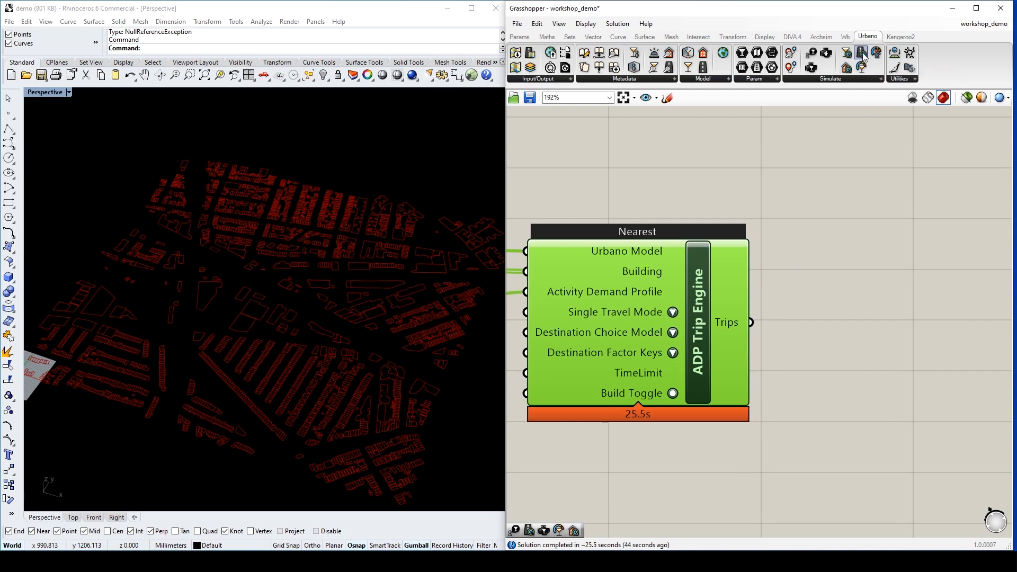
drag(861, 57, 917, 300)
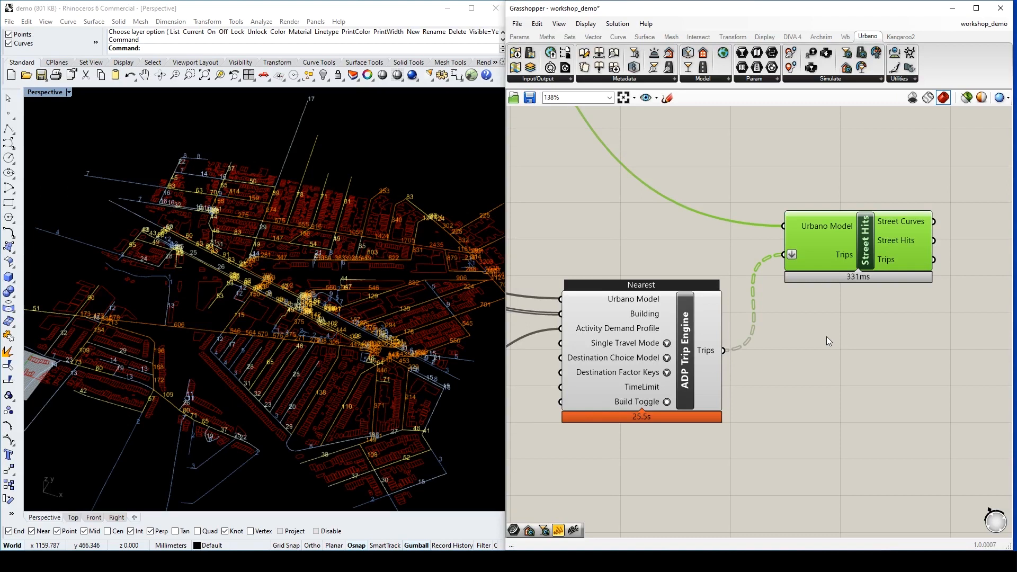
- Examine the street hit counts up close in the Rhino perspective view
right_drag(423, 281, 300, 328)
scroll(299, 327, up, 5)
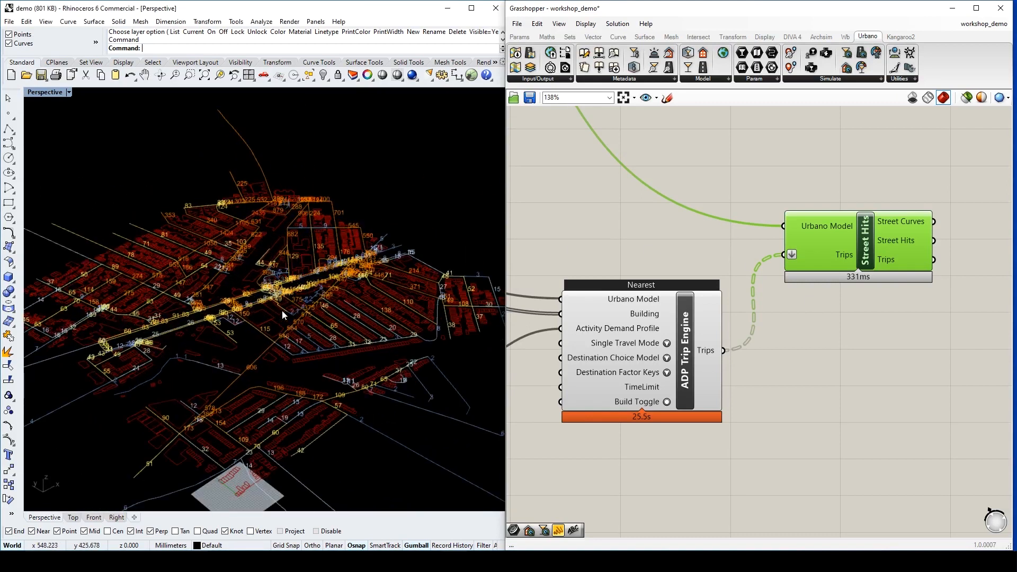
right_drag(328, 345, 276, 354)
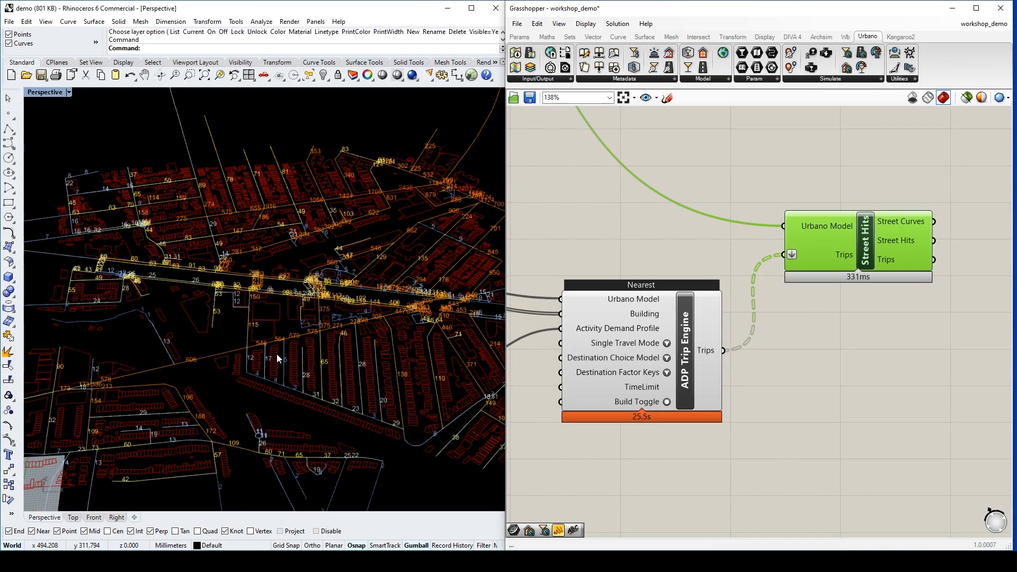
right_drag(277, 358, 236, 377)
scroll(249, 370, up, 5)
scroll(129, 397, up, 2)
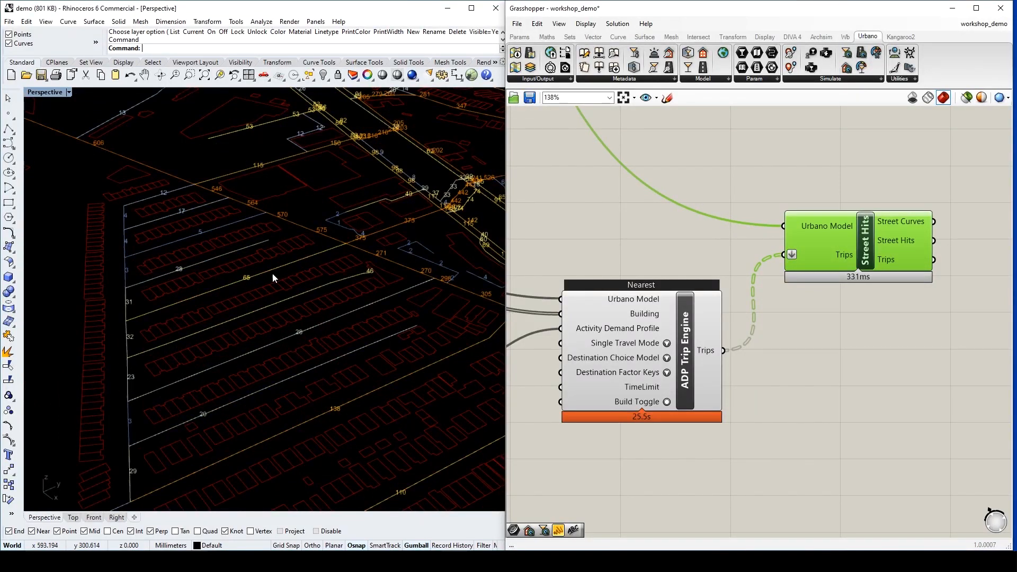
- Hide the preview of the Building Curves parameter under Step3 Site Analysis
scroll(752, 416, down, 5)
right_drag(692, 295, 830, 399)
scroll(675, 281, up, 7)
click(655, 248)
middle_click(655, 247)
click(690, 212)
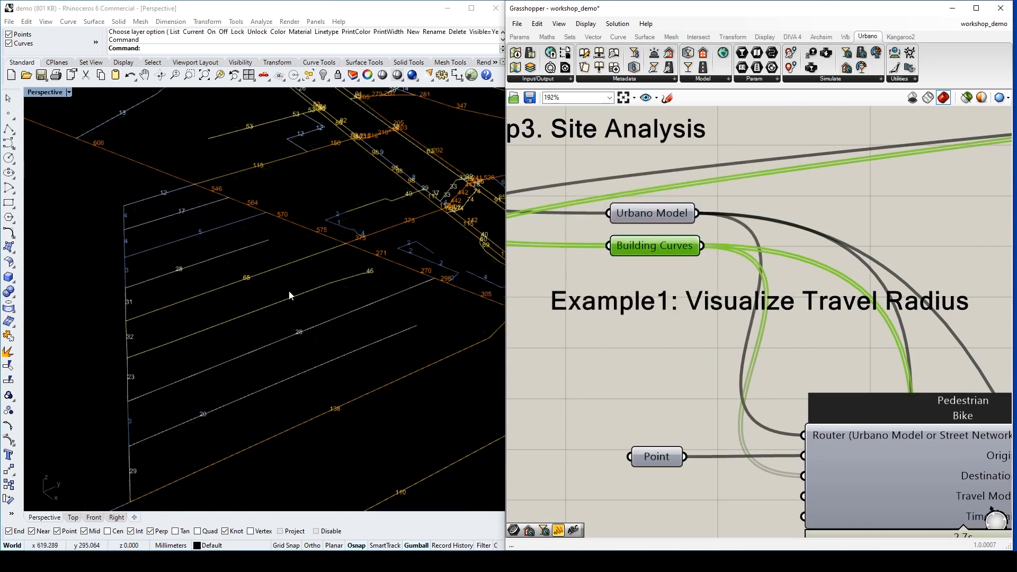
- Examine the street hits across the whole district with only the street network displayed
scroll(289, 293, down, 8)
right_drag(275, 268, 327, 202)
scroll(328, 202, up, 2)
scroll(328, 202, up, 2)
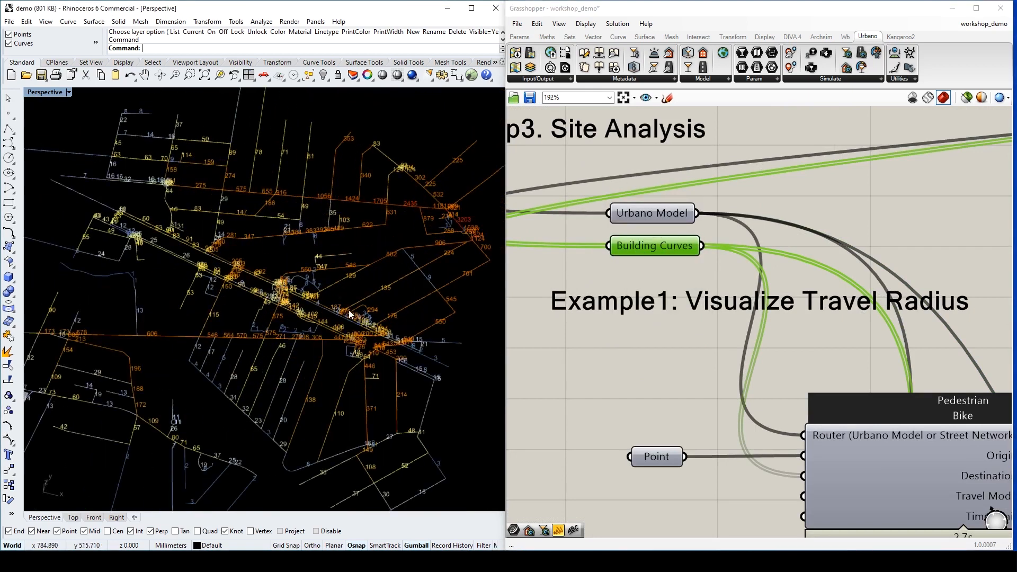
right_drag(349, 314, 349, 304)
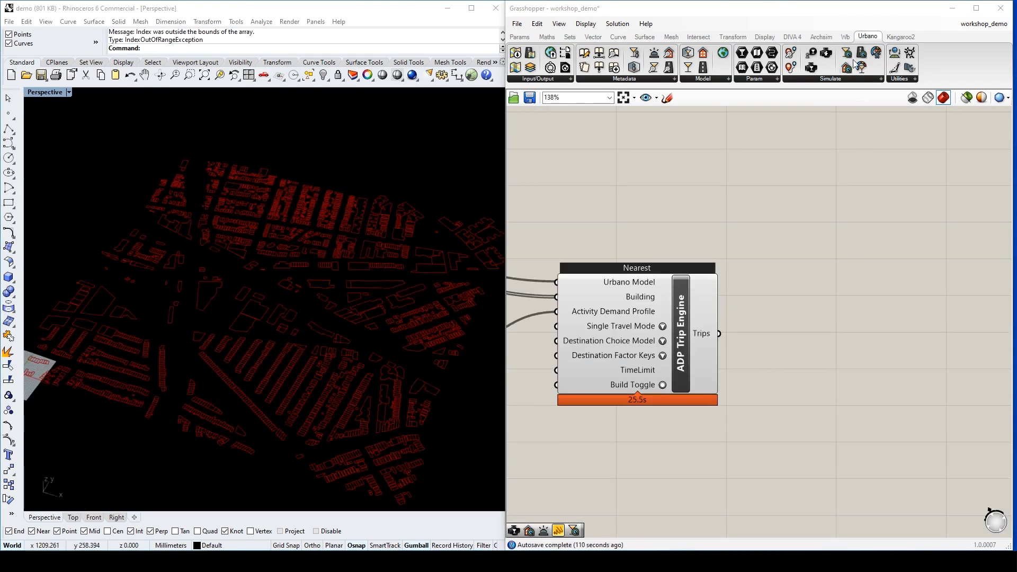
- Add an Amenity Hits component connected to the ADP Trip Engine's Trips output and inspect the counts on the amenity buildings
drag(851, 58, 844, 144)
drag(850, 330, 718, 333)
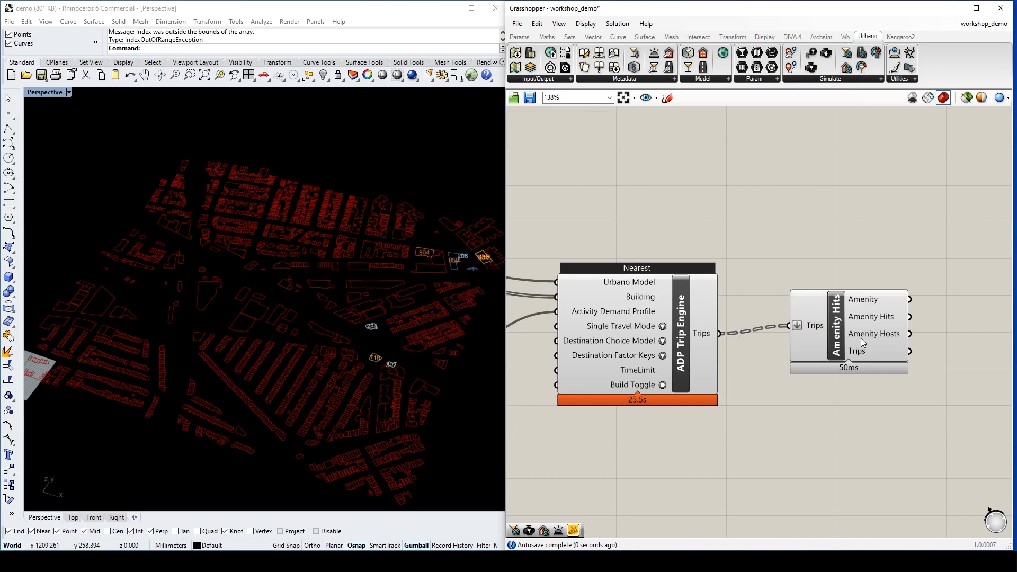
drag(862, 341, 851, 342)
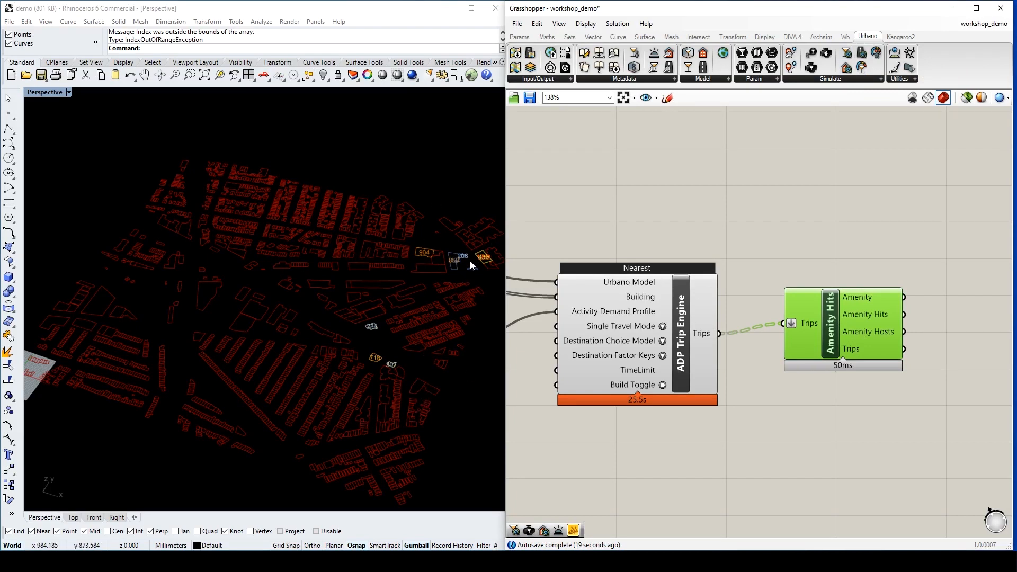
scroll(470, 261, up, 5)
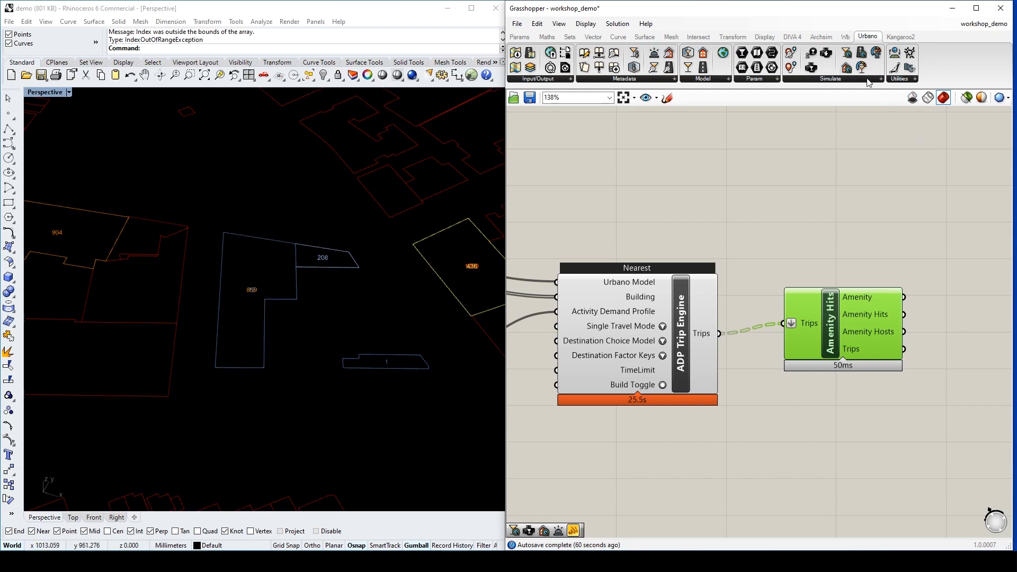
- Replace the Amenity Hits component with a Building Hits component connected to the ADP Trip Engine's Trips output
click(849, 71)
click(848, 447)
drag(719, 333, 836, 339)
key(Delete)
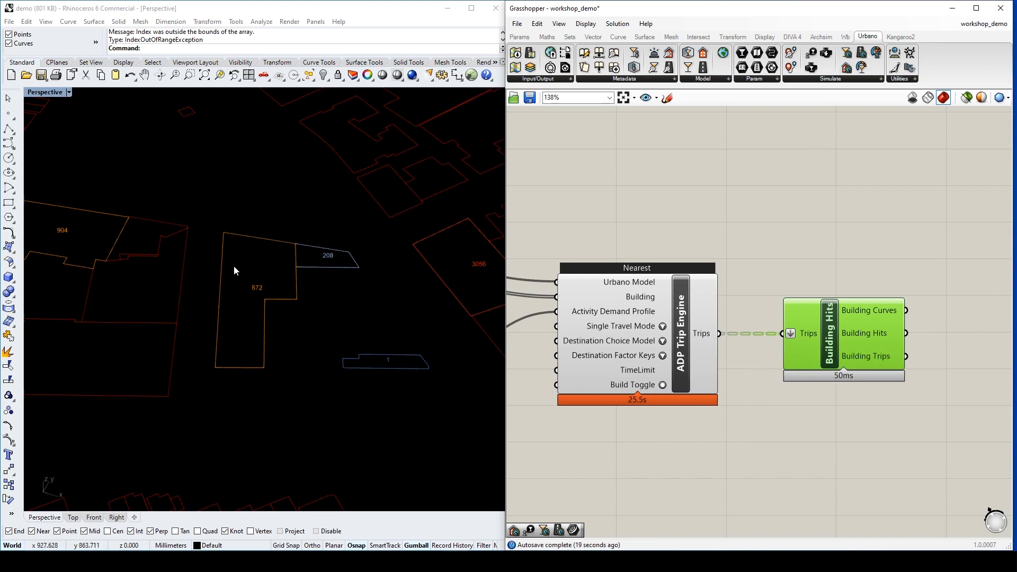
- Examine the hit counts on individual buildings across the district in the perspective view
scroll(293, 332, down, 10)
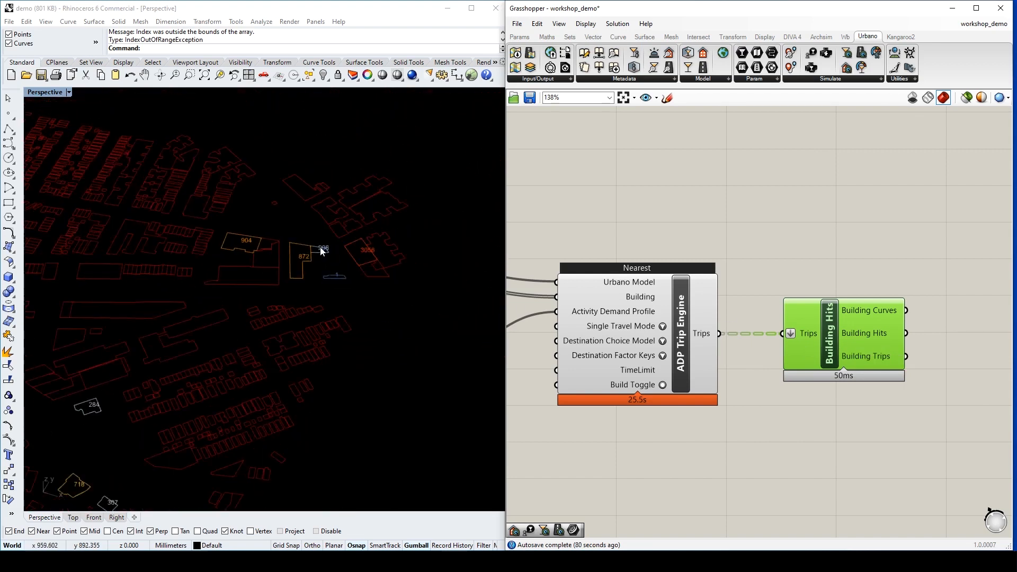
scroll(212, 312, up, 5)
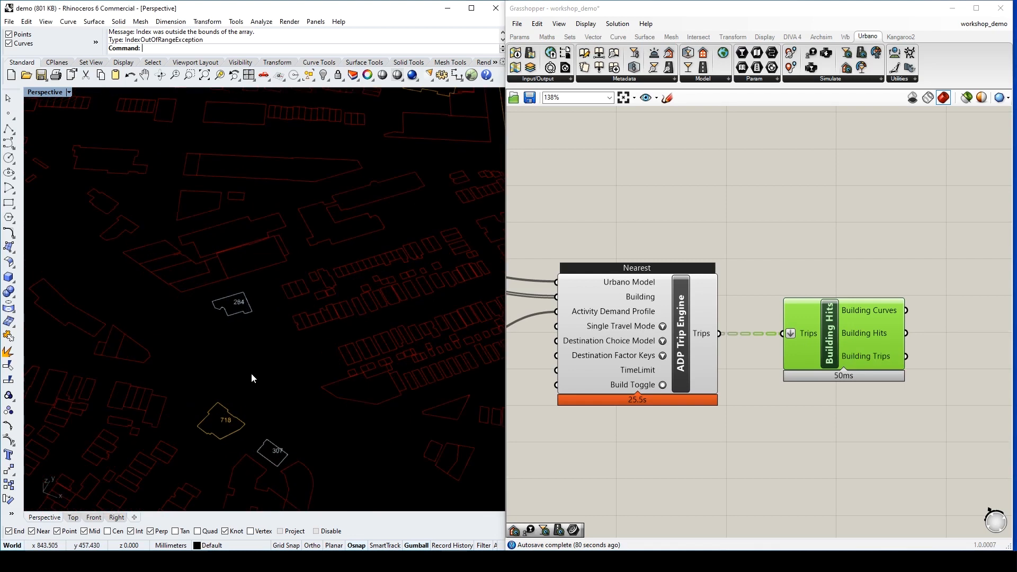
scroll(175, 449, down, 3)
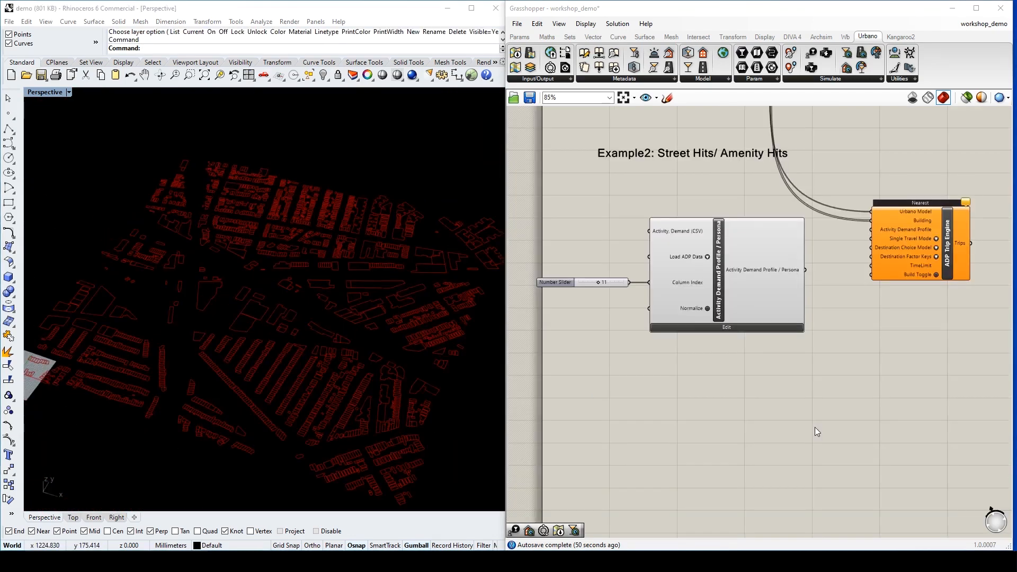
- Check the Load ADP Data preset of the Activity Demand Profile and open its multi-column table in the ADP Editor
scroll(940, 242, up, 3)
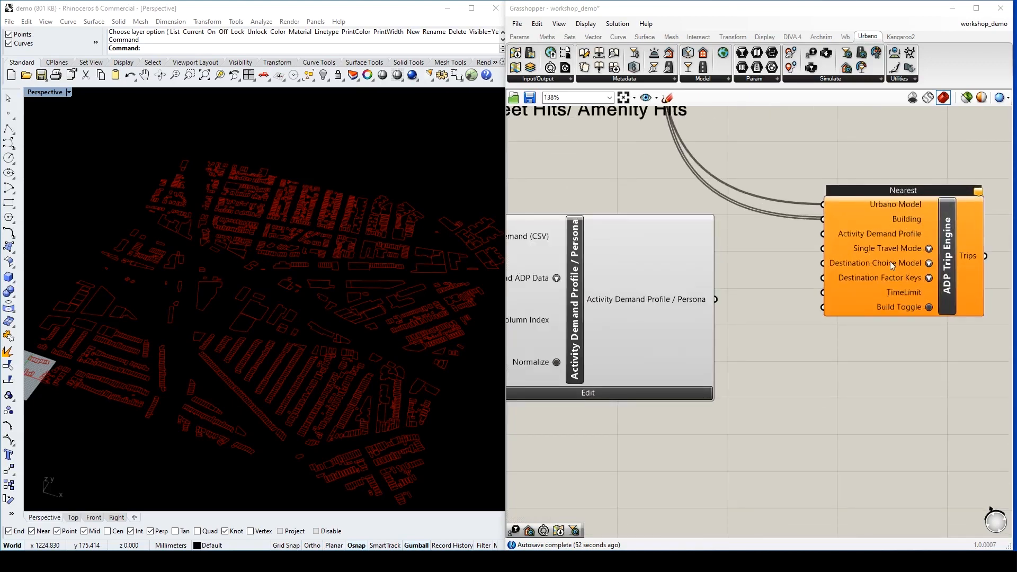
scroll(888, 262, down, 2)
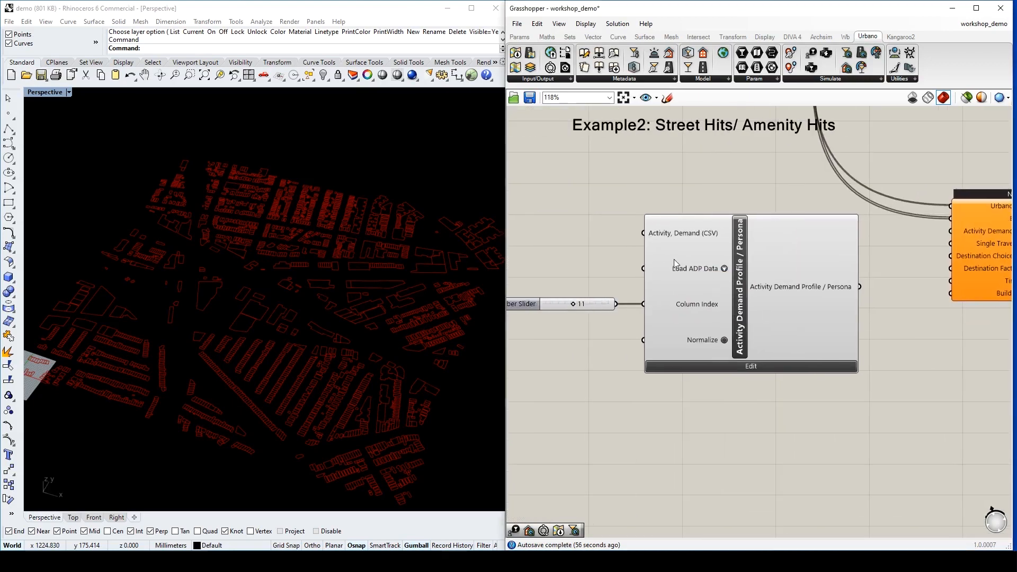
scroll(674, 258, up, 4)
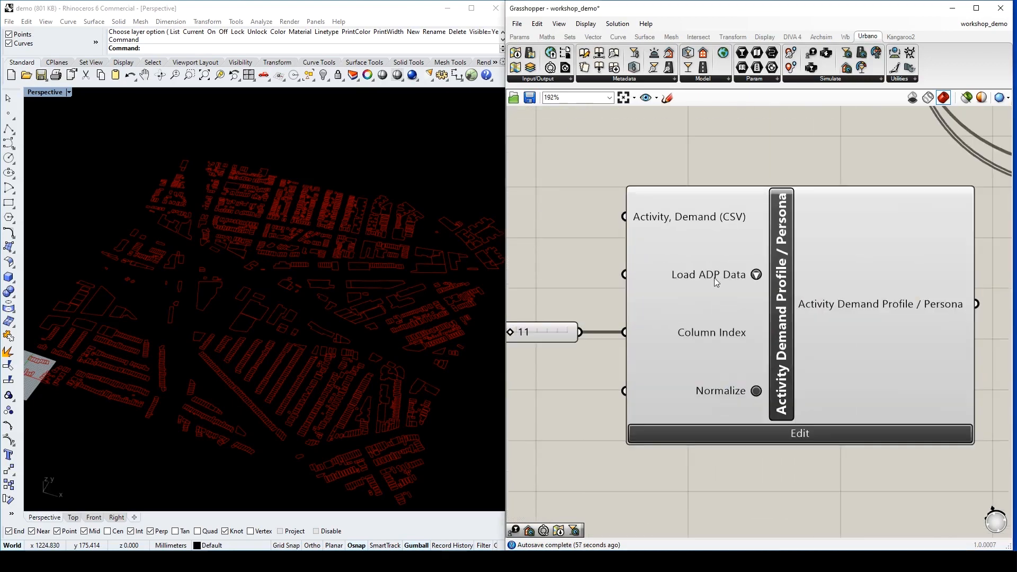
click(714, 278)
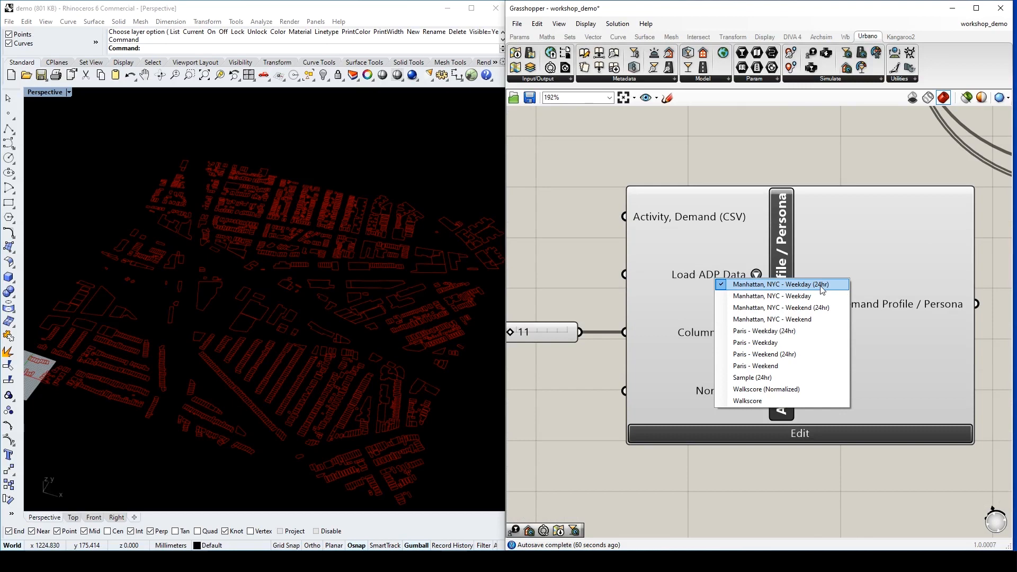
click(885, 435)
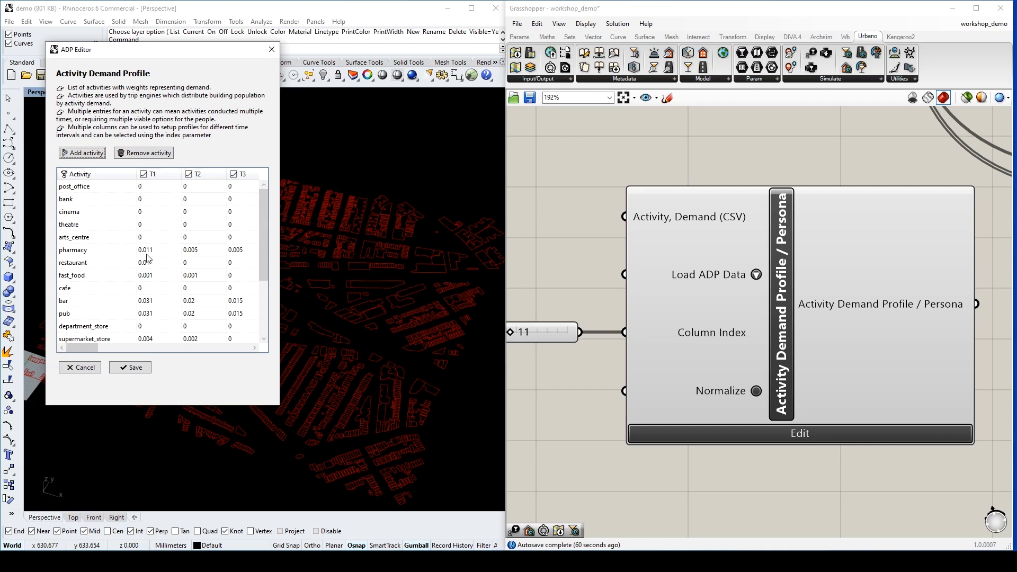
- Close the ADP Editor and check the number slider feeding the Activity Demand Profile's Column Index input
click(272, 49)
right_drag(656, 320, 752, 308)
scroll(691, 330, down, 2)
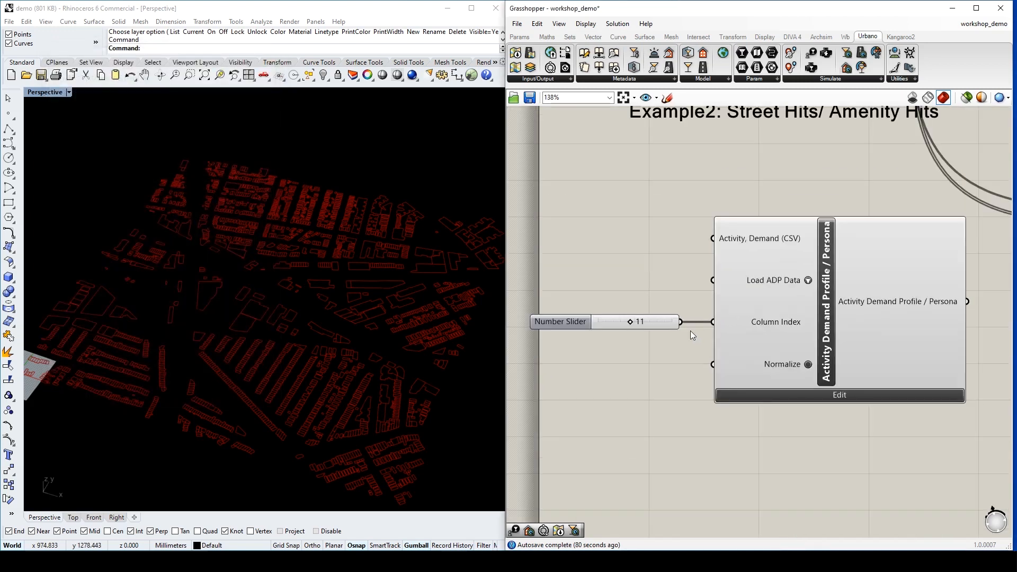
scroll(670, 321, up, 2)
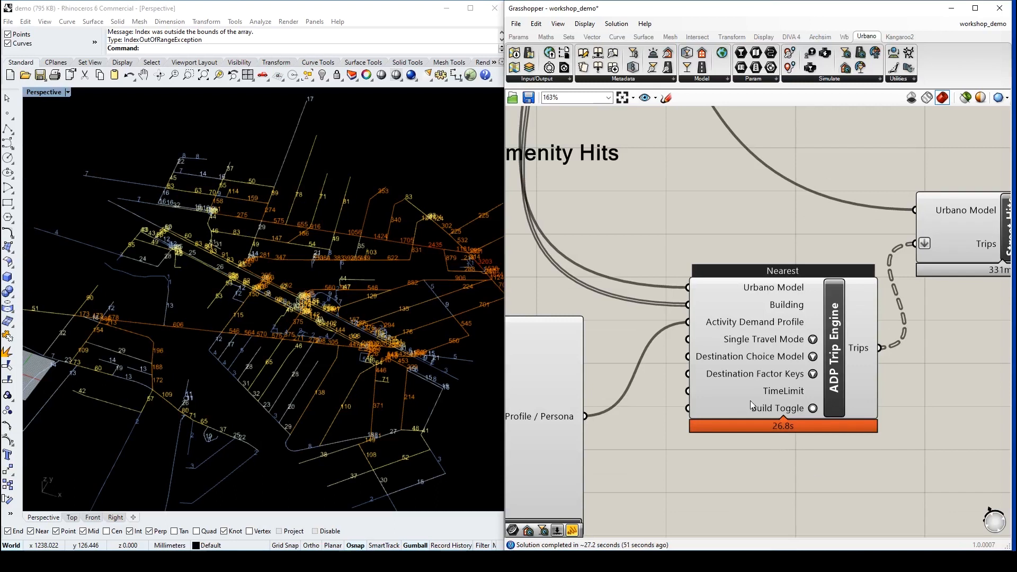
- Set the ADP Trip Engine's Single Travel Mode to Car to compare the street hits, and switch it to Bike
click(799, 341)
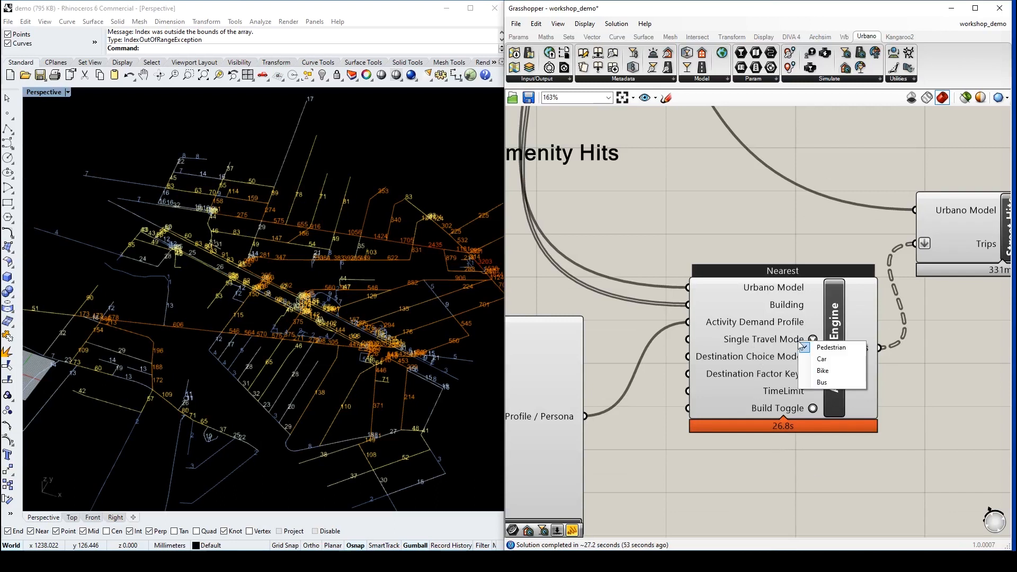
click(831, 359)
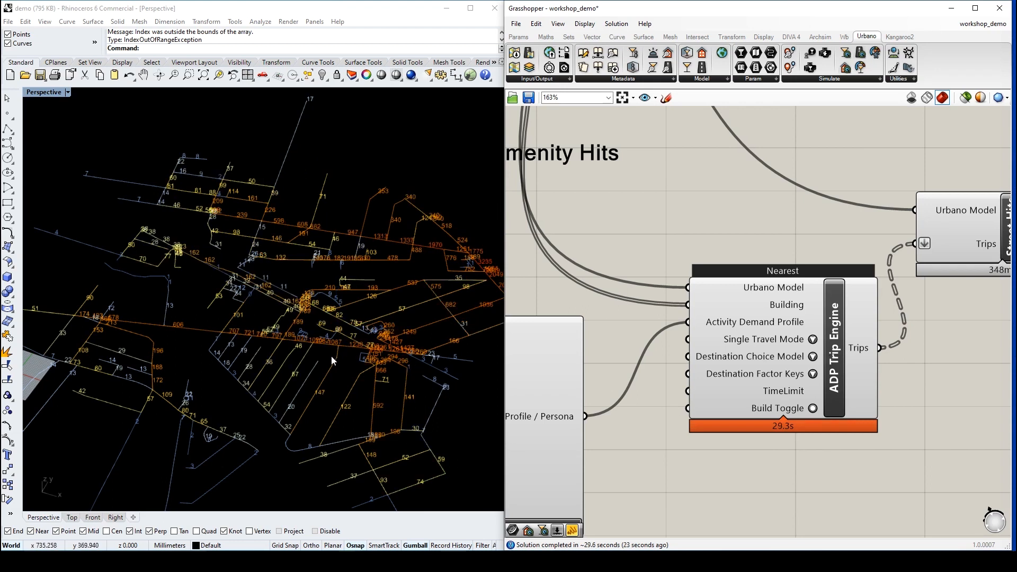
click(772, 342)
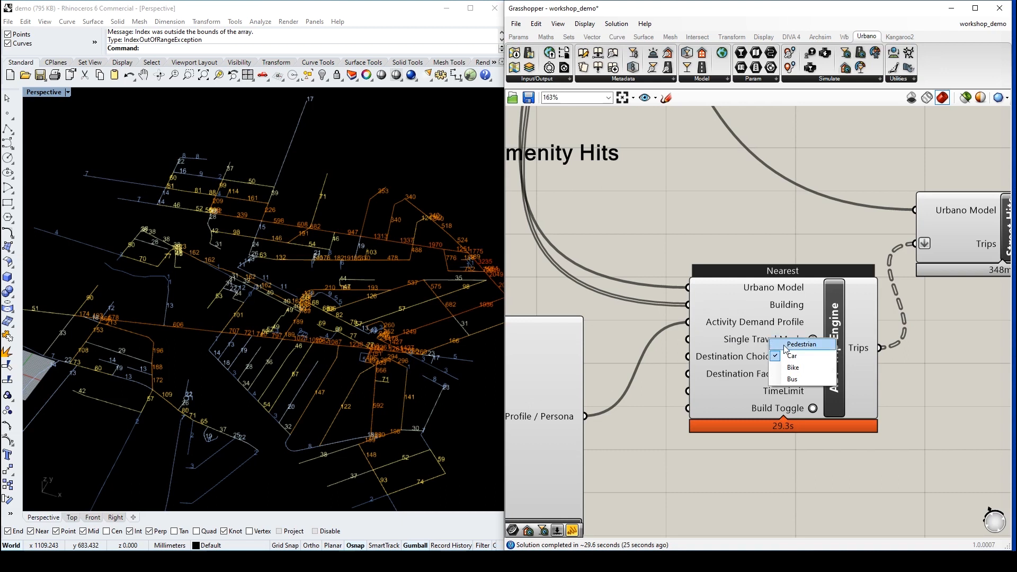
click(797, 370)
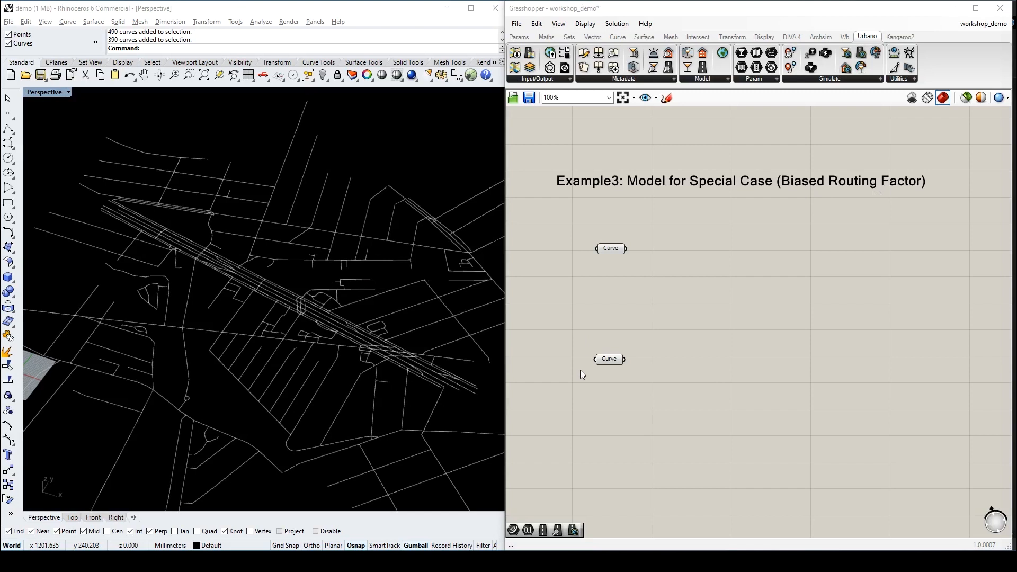
- Highlight the street curves referenced by the two Curve parameters of Example3 in the perspective view
drag(611, 254, 614, 247)
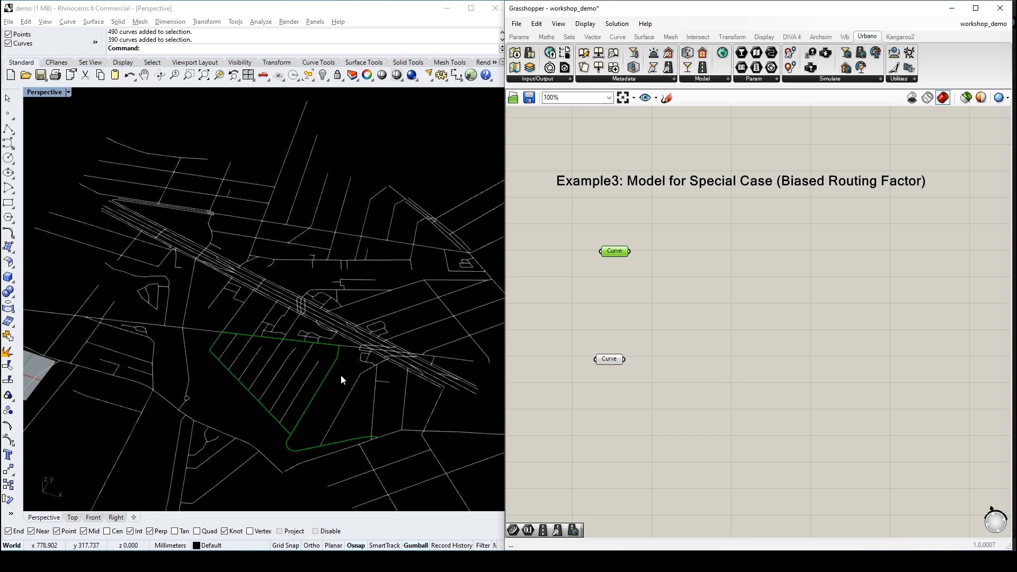
click(746, 381)
scroll(746, 381, down, 1)
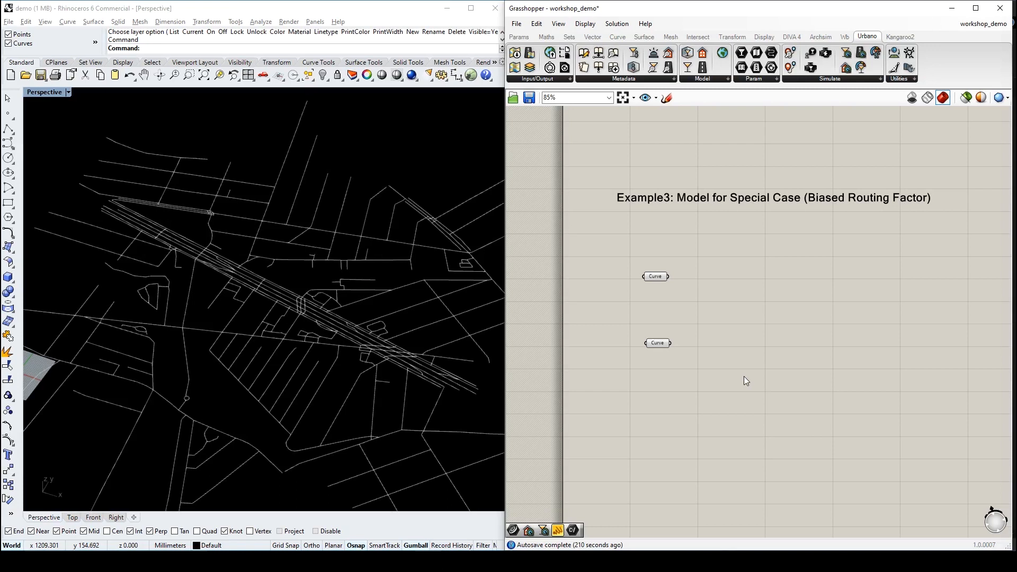
drag(335, 424, 110, 280)
click(418, 293)
drag(638, 244, 696, 354)
click(703, 282)
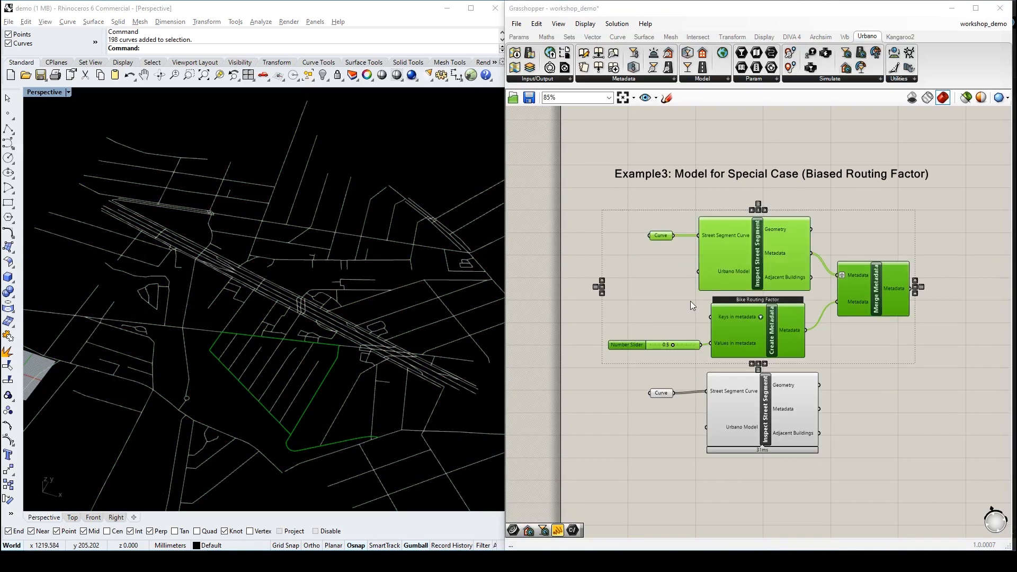
- Check the Bike Routing Factor key of the Create Metadata component and the slider feeding its Values in metadata input
scroll(768, 302, up, 6)
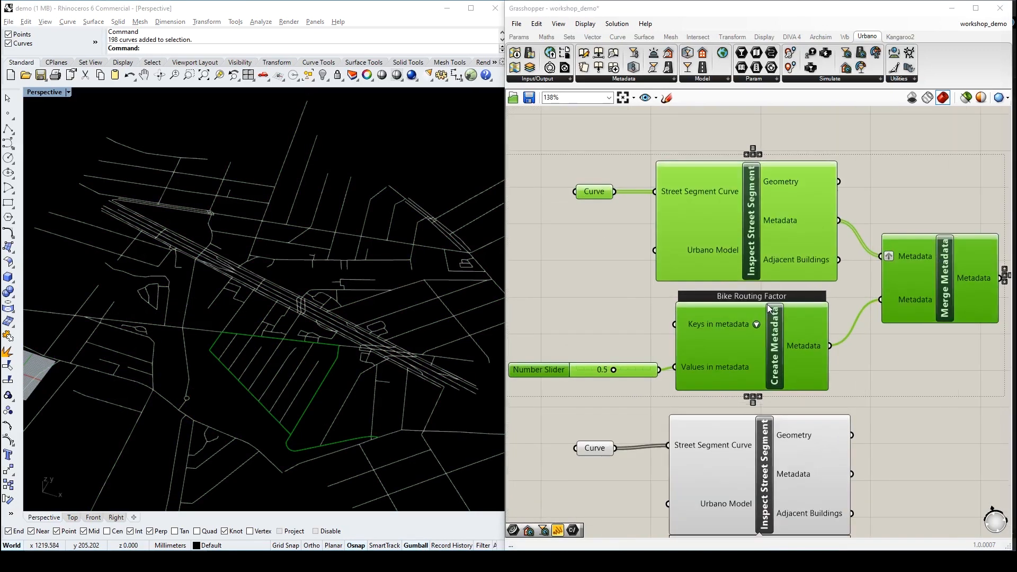
click(699, 320)
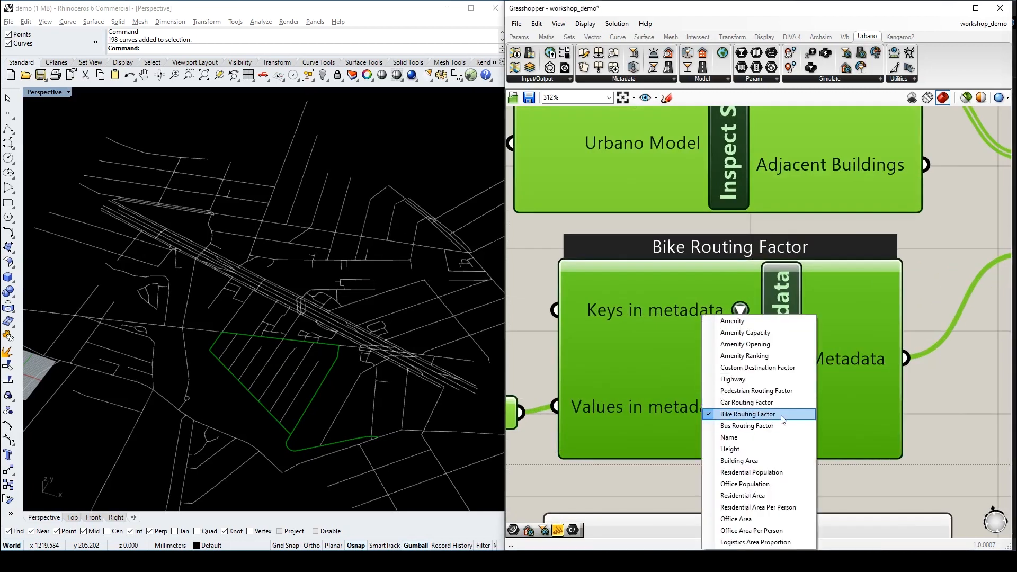
click(947, 407)
right_drag(659, 407, 835, 395)
click(647, 407)
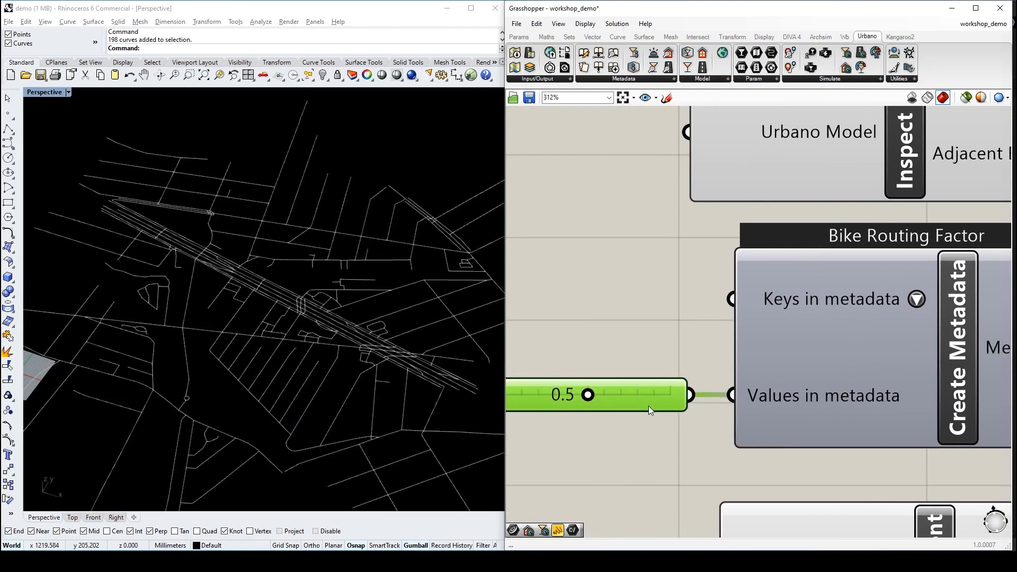
scroll(686, 392, down, 4)
scroll(711, 387, down, 1)
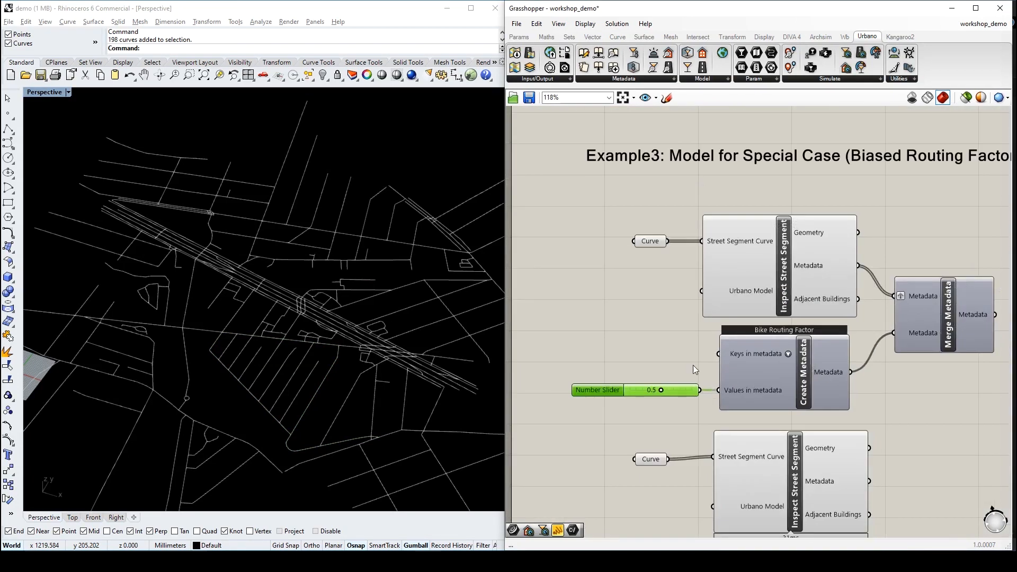
- Follow the merged street curves and metadata through Create Street Network to the Build Urbano Model component
scroll(814, 298, up, 2)
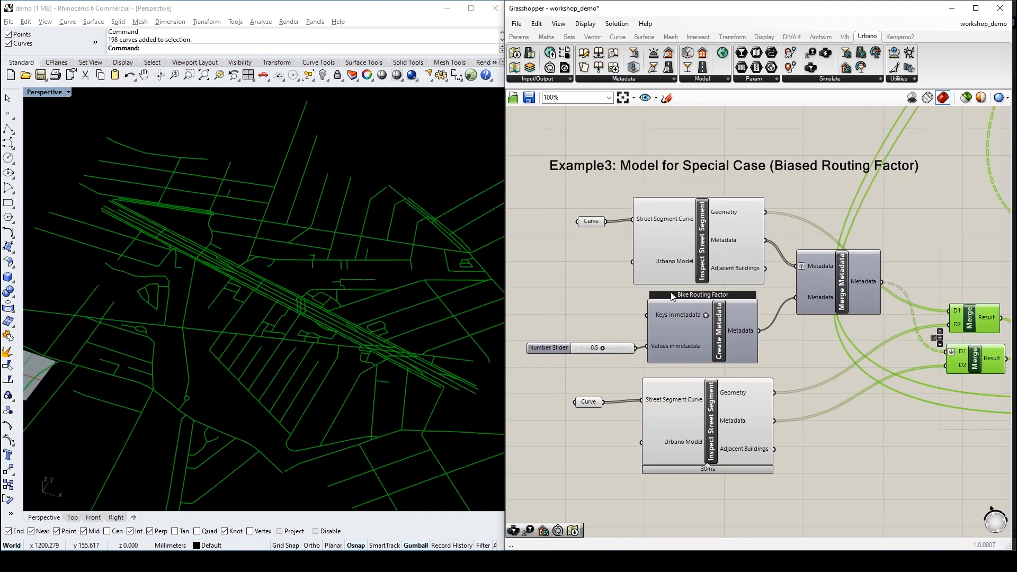
right_drag(885, 374, 649, 370)
right_drag(861, 364, 660, 367)
right_drag(827, 364, 772, 366)
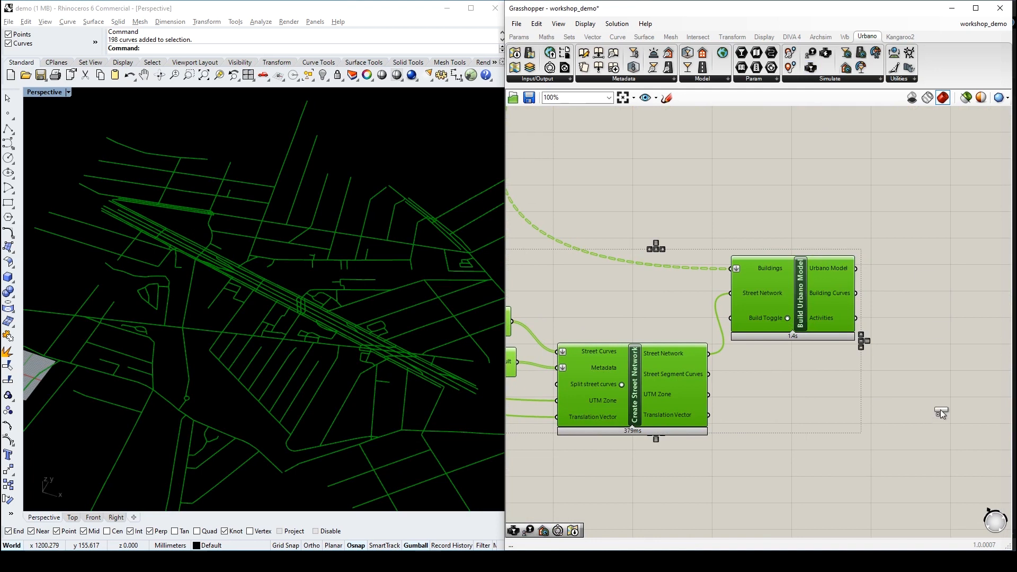
drag(938, 418, 939, 417)
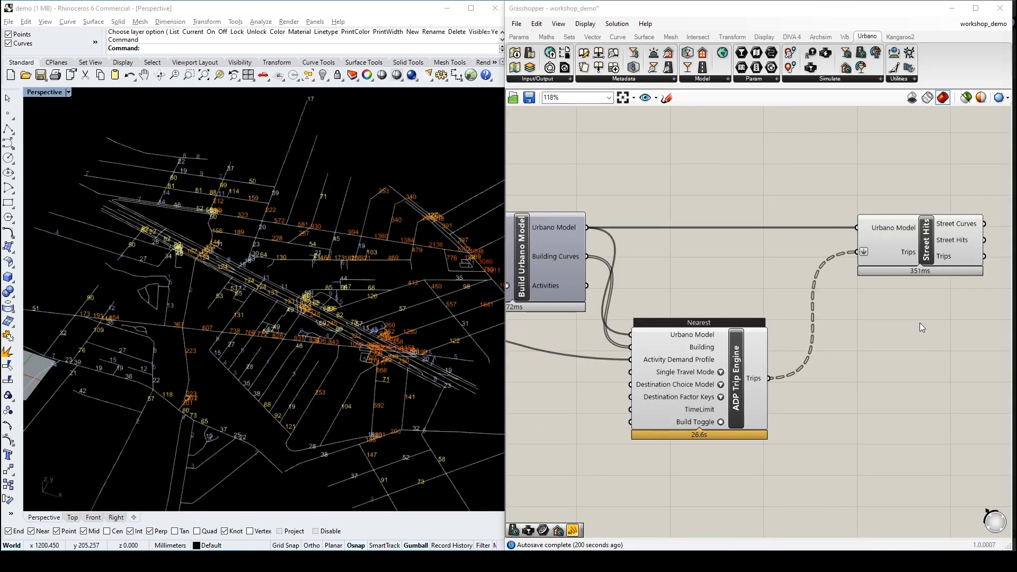
- Move the Street Hits component closer to the ADP Trip Engine and inspect the hit counts on the biased streets
drag(923, 242, 881, 296)
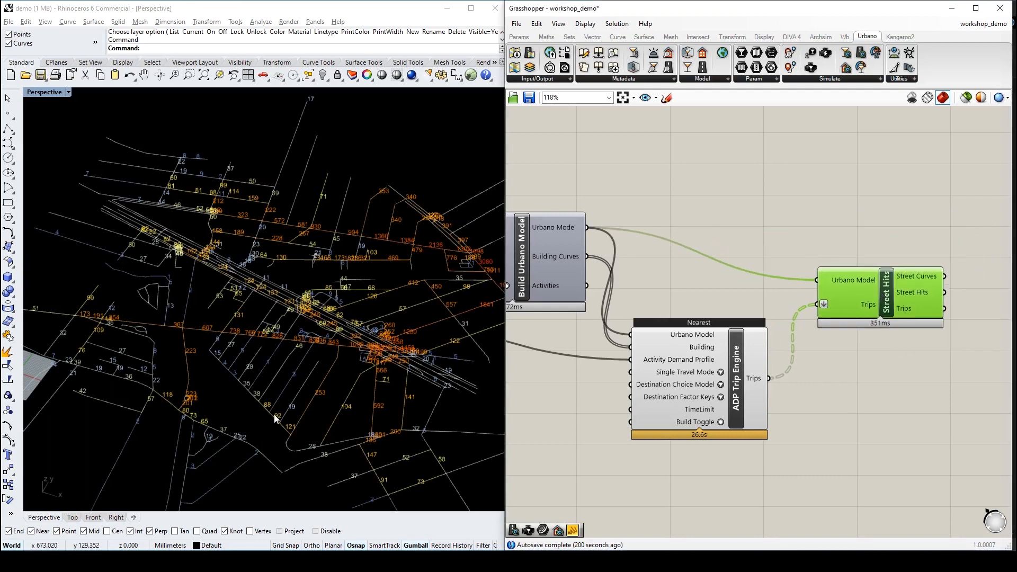
scroll(275, 418, up, 5)
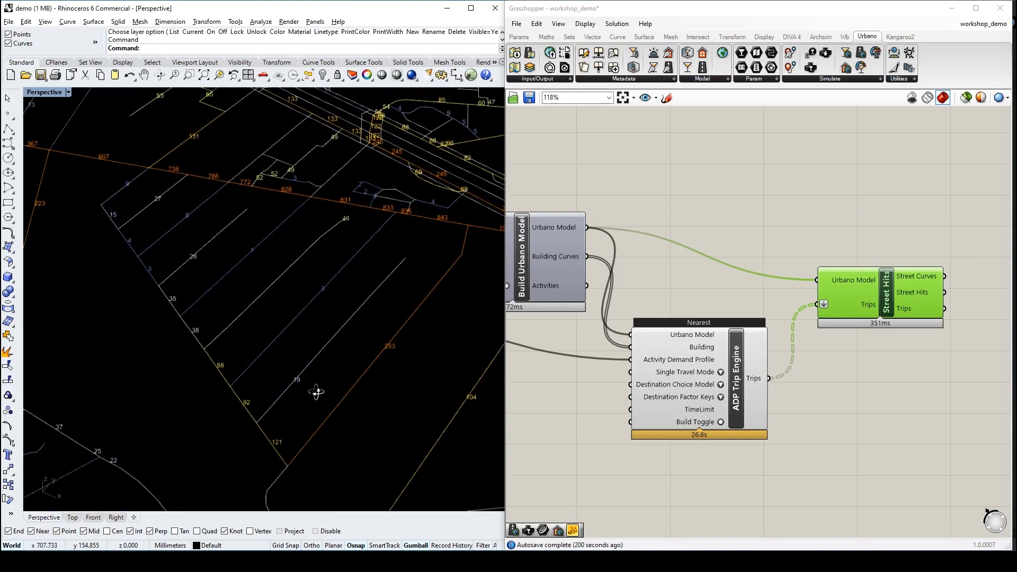
scroll(316, 391, up, 1)
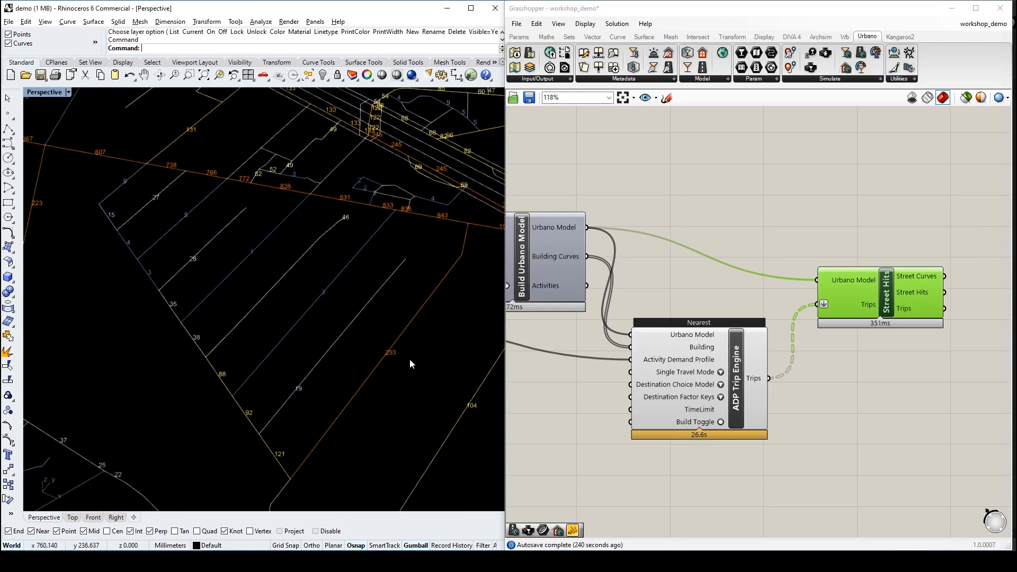
- Move the other ADP Trip Engine down above the Example3 engine for comparison
scroll(662, 405, down, 2)
right_drag(693, 276, 692, 336)
drag(713, 220, 716, 344)
scroll(721, 296, up, 1)
scroll(713, 370, up, 2)
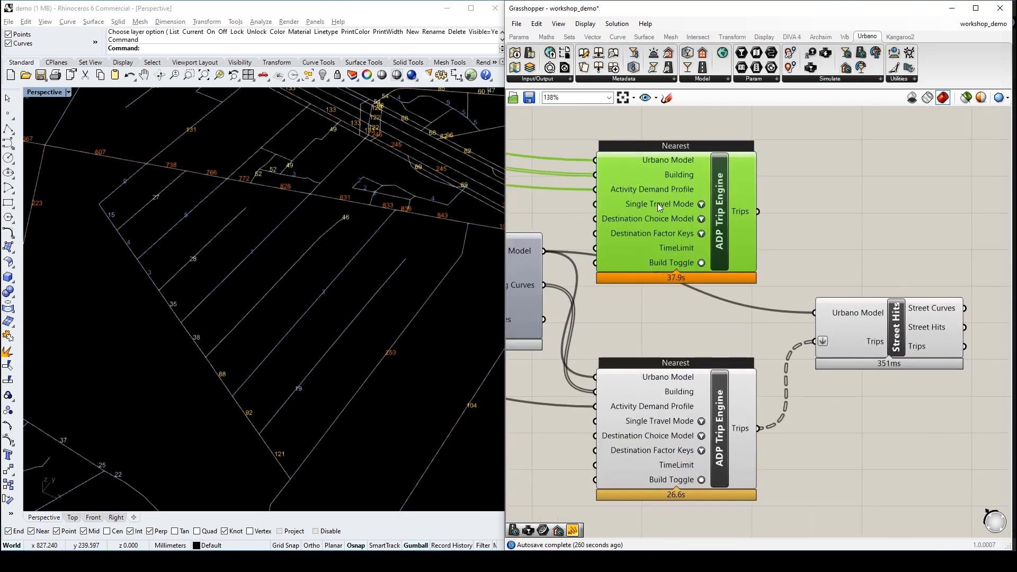
- Check the Single Travel Mode of both ADP Trip Engines and connect the upper engine's Trips output to the Street Hits Trips input
click(657, 202)
click(678, 420)
click(704, 448)
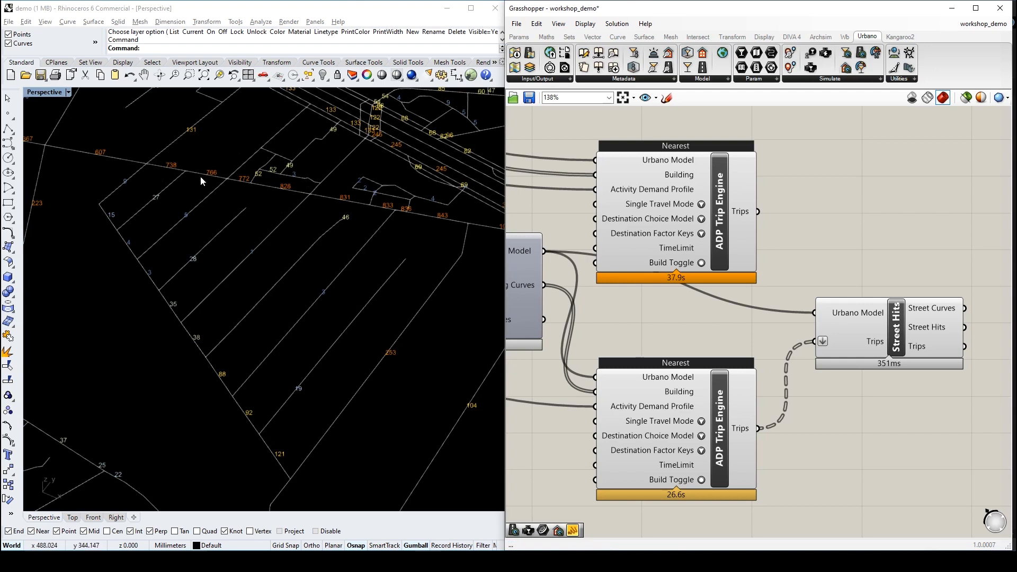
shift+drag(758, 211, 822, 342)
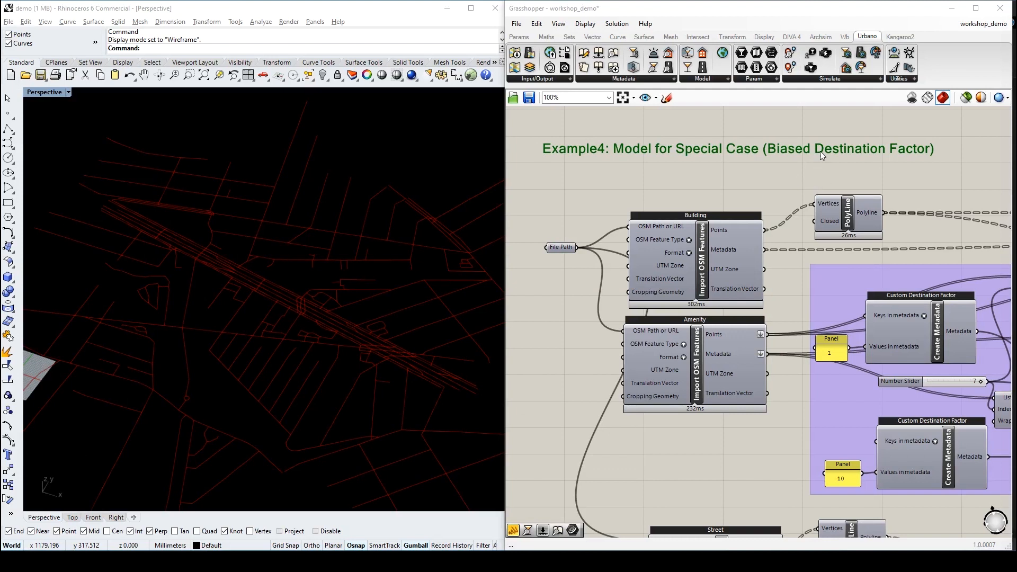
- Select the upper List Item component in the Example4 group to highlight its chosen amenity point in the perspective view
drag(819, 151, 816, 153)
click(749, 176)
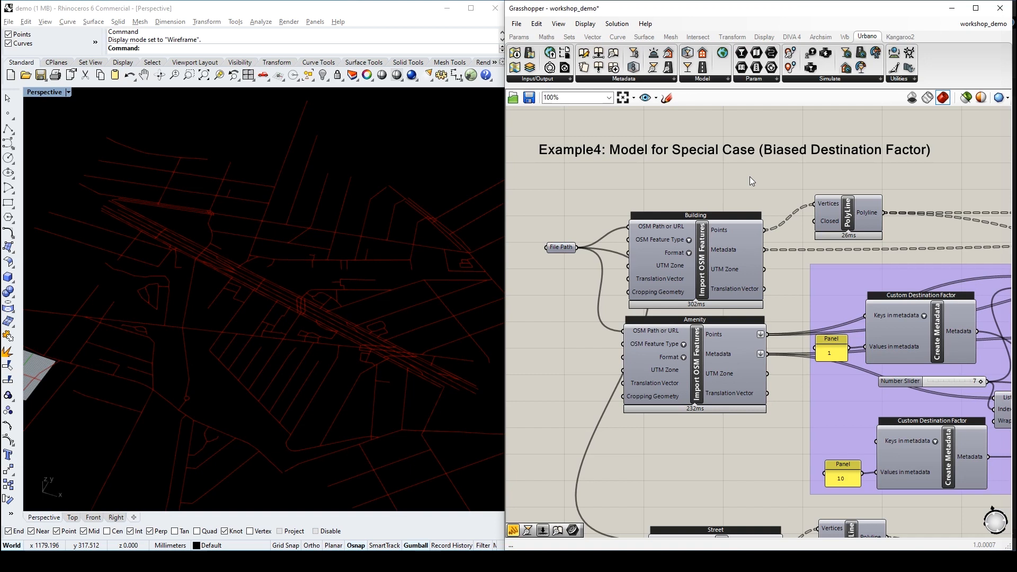
scroll(749, 177, down, 2)
scroll(637, 376, up, 2)
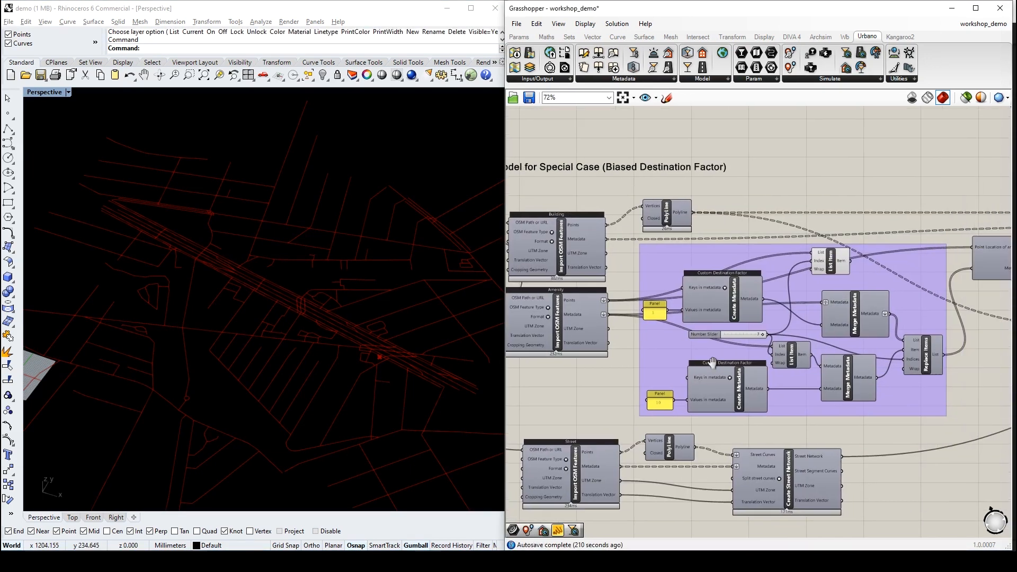
click(829, 241)
drag(829, 242, 830, 249)
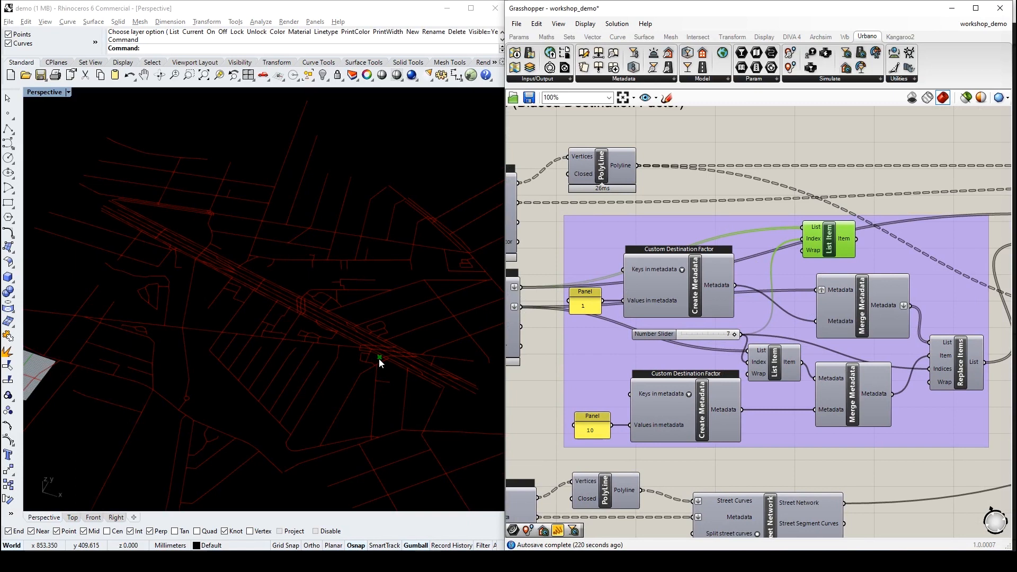
- Highlight the two Custom Destination Factor metadata definitions, the one with value 10 and the one with value 1
scroll(593, 378, up, 1)
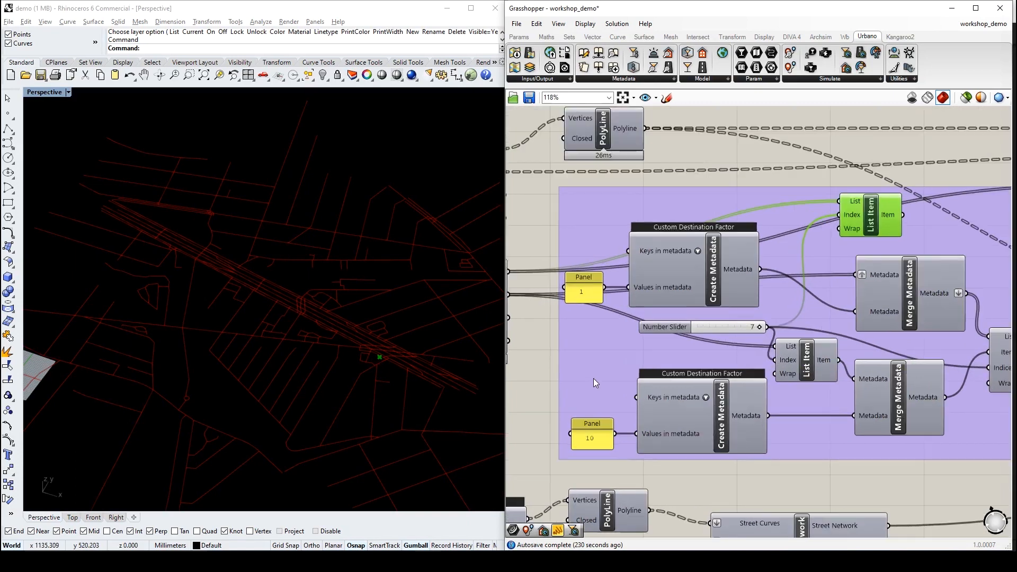
drag(543, 358, 771, 460)
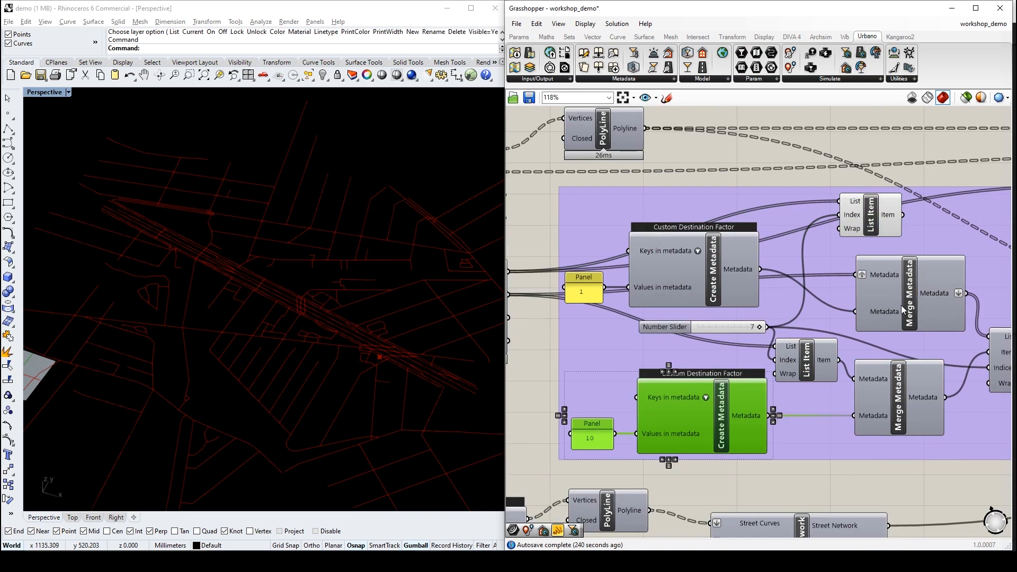
drag(533, 211, 784, 317)
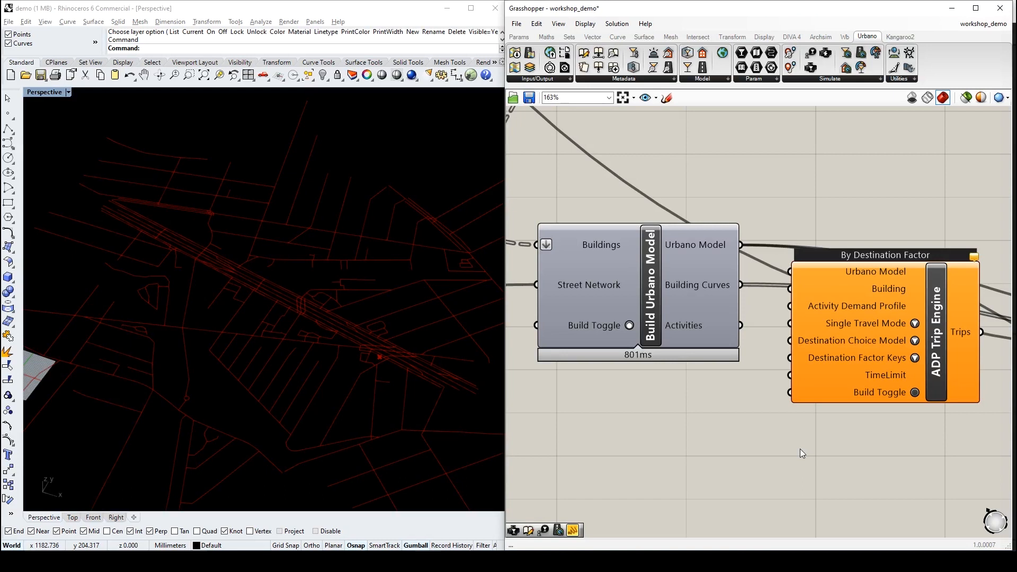
- Check the ADP Trip Engine's Destination Choice Model and choose Custom Destination Factor as its Destination Factor Key
scroll(895, 351, up, 4)
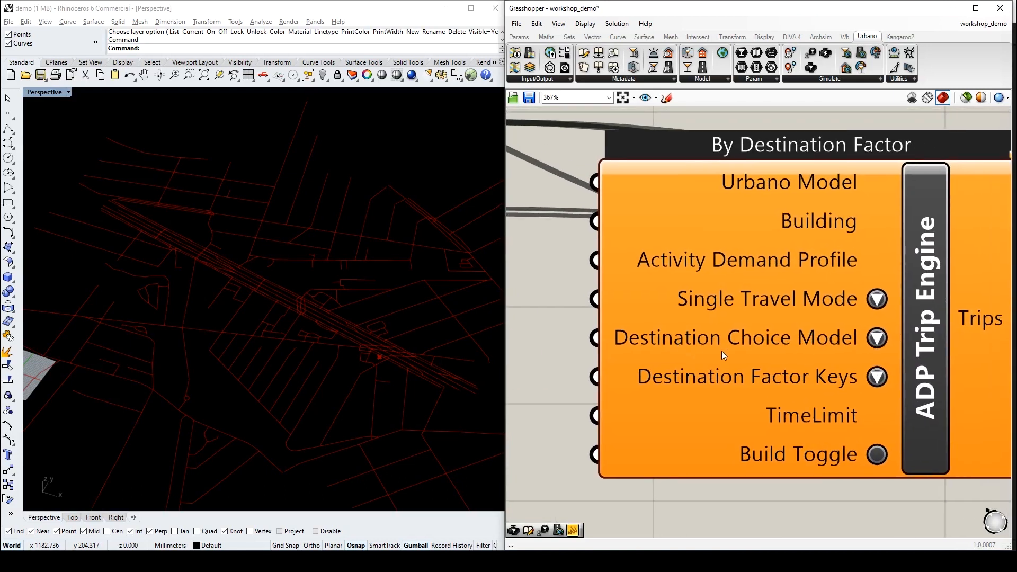
right_click(805, 340)
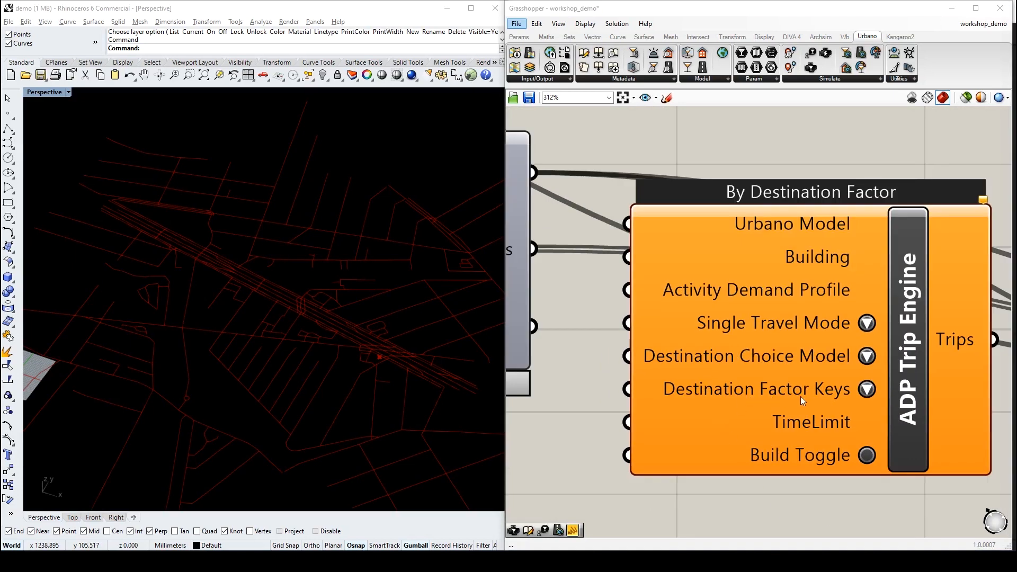
right_click(800, 397)
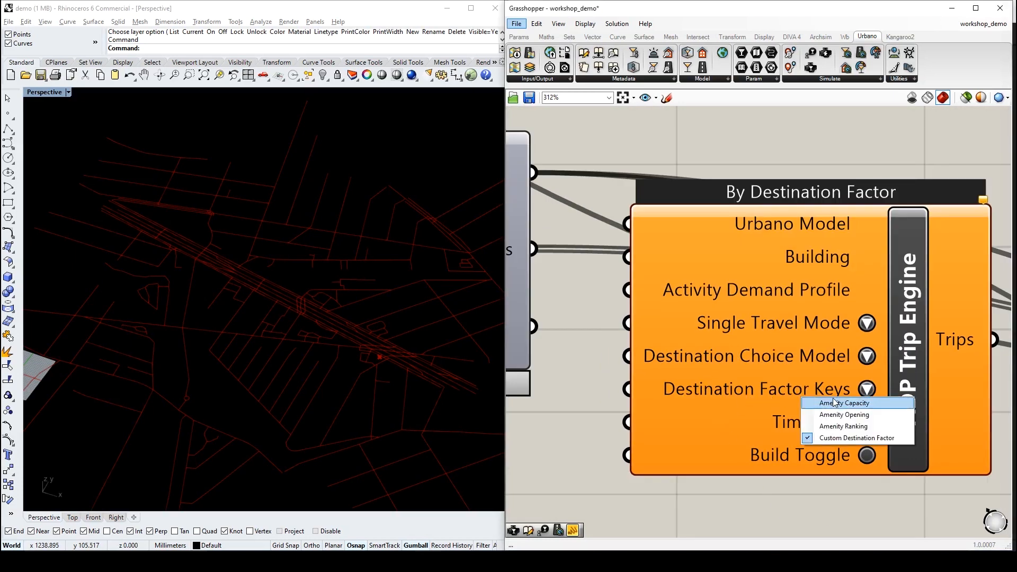
click(859, 437)
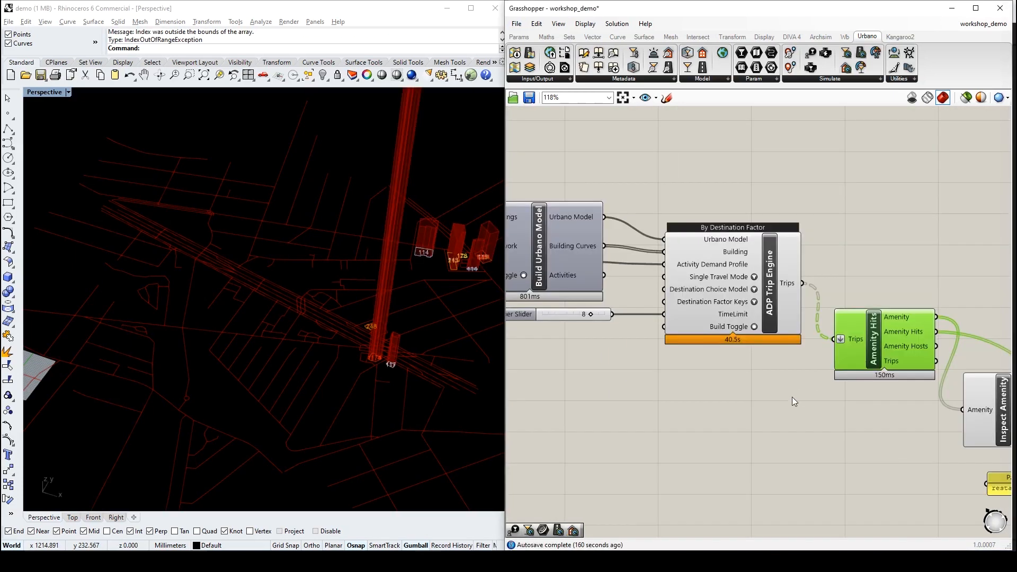
- Examine the Amenity Hits columns for the biased destination and its surroundings in the perspective view
right_drag(782, 400, 729, 371)
scroll(382, 379, down, 5)
right_drag(381, 380, 387, 355)
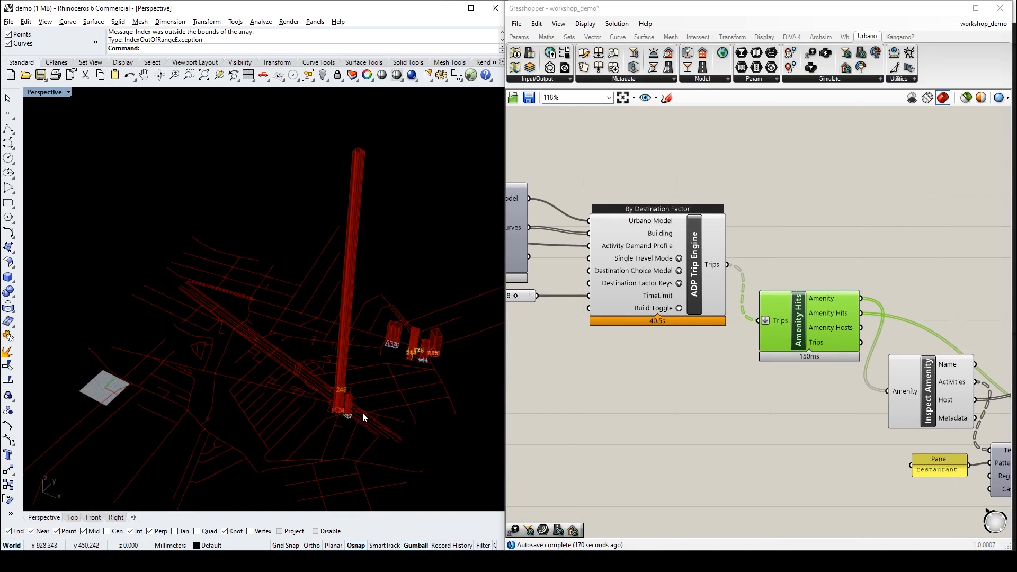